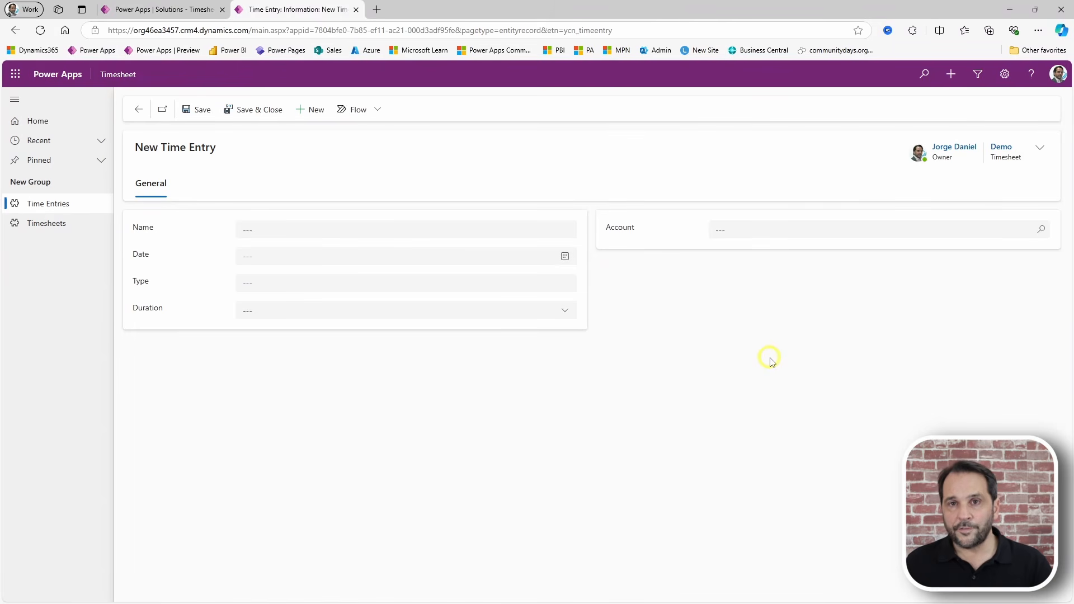
Open a blank new timesheet form from the list of active timesheets
{"action": "left_click", "coordinate": [37, 229]}
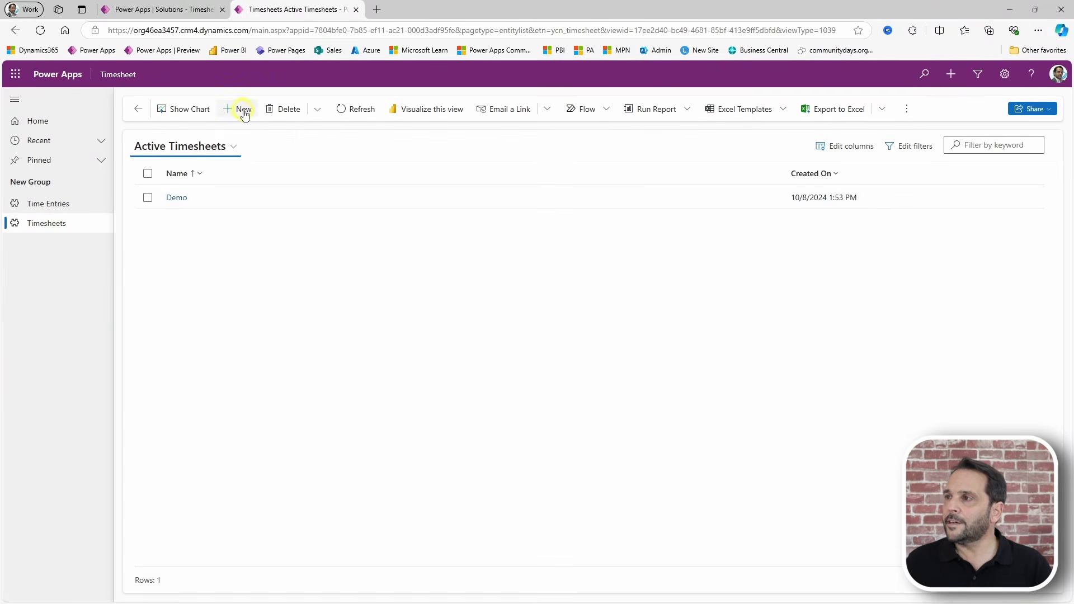
{"action": "left_click", "coordinate": [241, 109]}
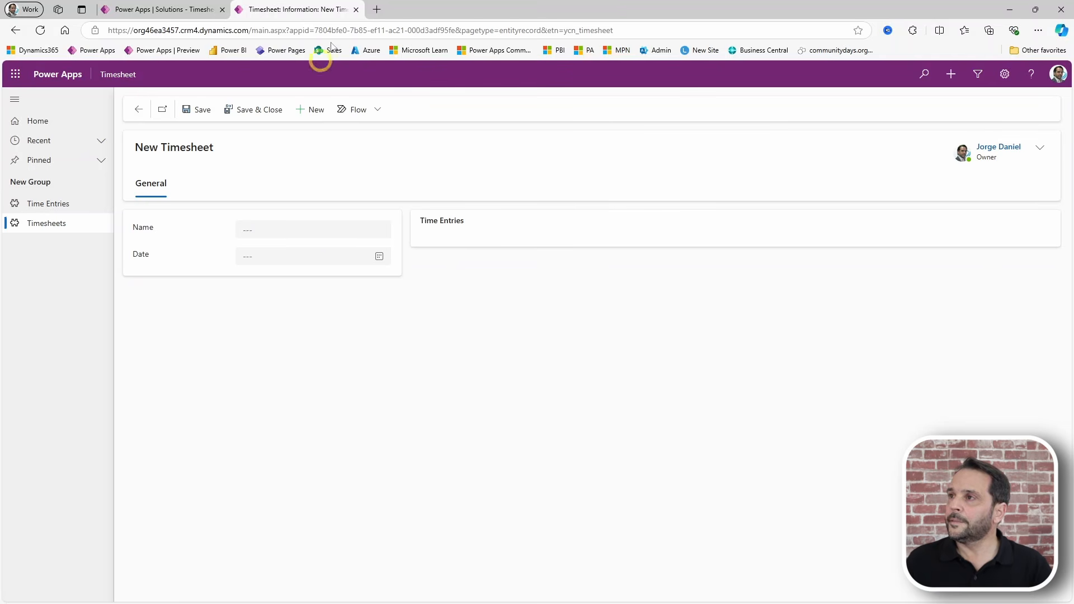
In the Timesheet solution, create a blank workflow named Timesheet Name for the Timesheet table with background running turned off
{"action": "left_click", "coordinate": [179, 11]}
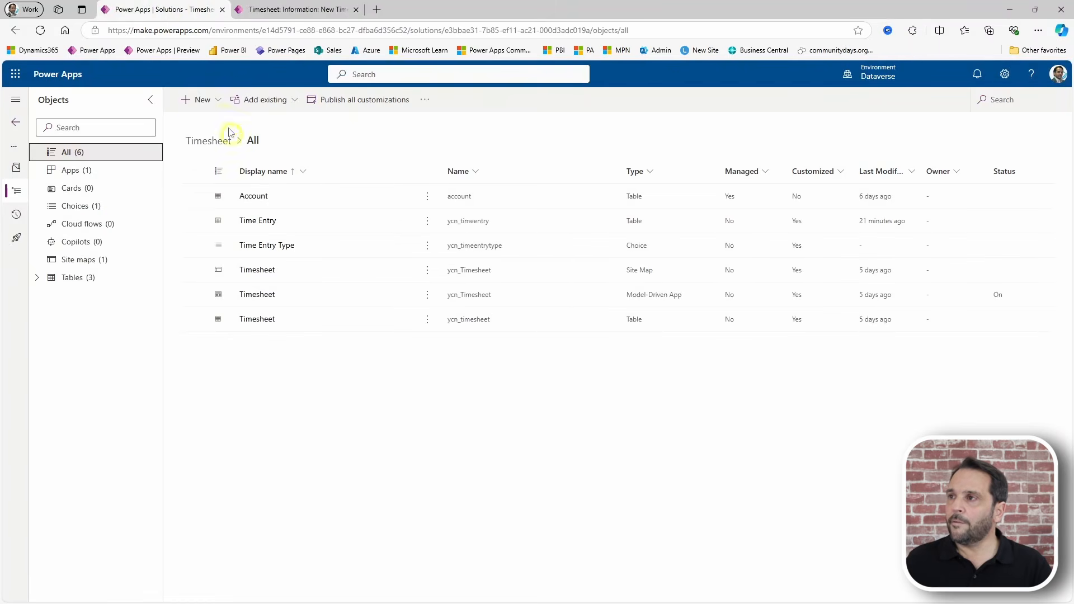
{"action": "left_click", "coordinate": [217, 107]}
{"action": "mouse_move", "coordinate": [222, 142]}
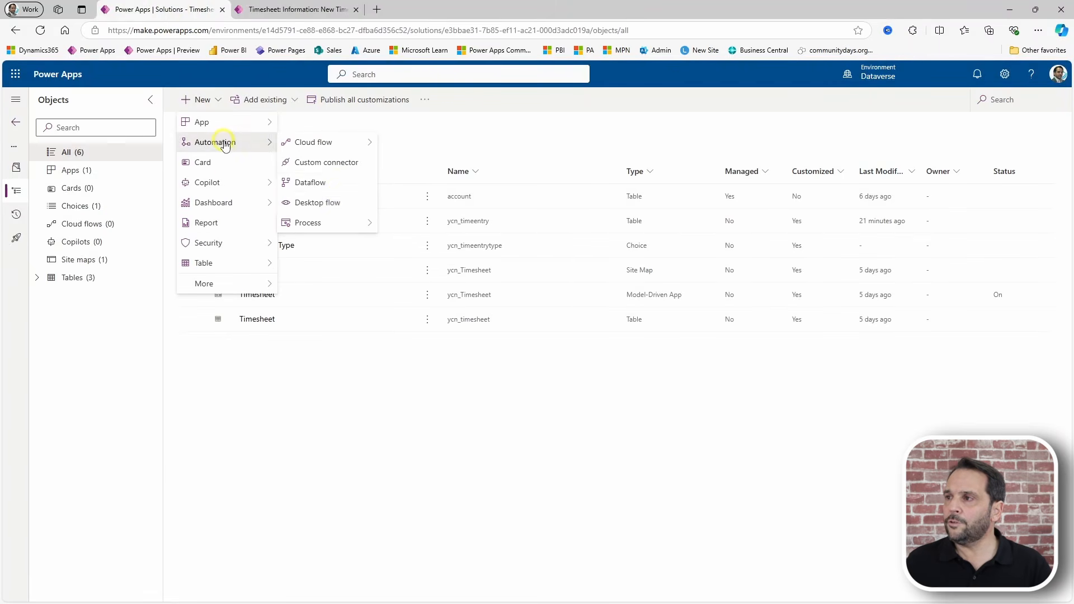
{"action": "mouse_move", "coordinate": [336, 223]}
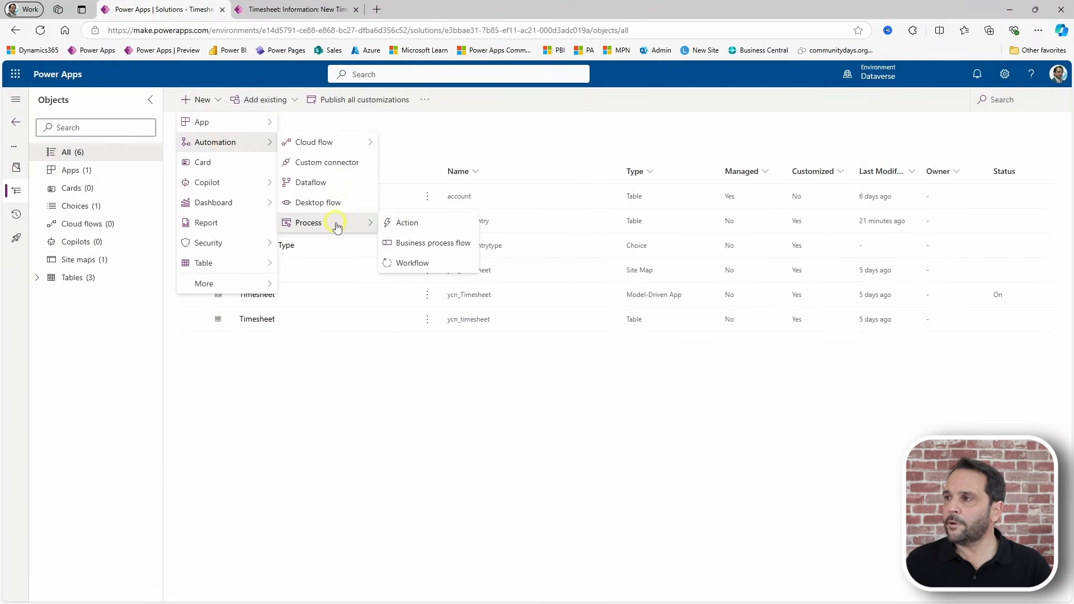
{"action": "left_click", "coordinate": [412, 263]}
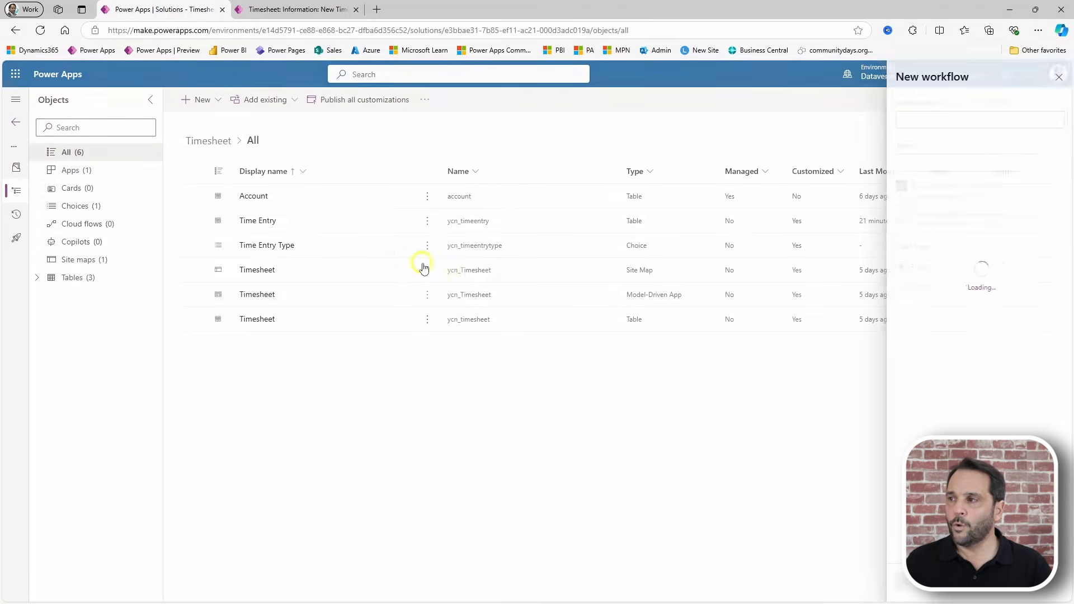
{"action": "left_click", "coordinate": [928, 120]}
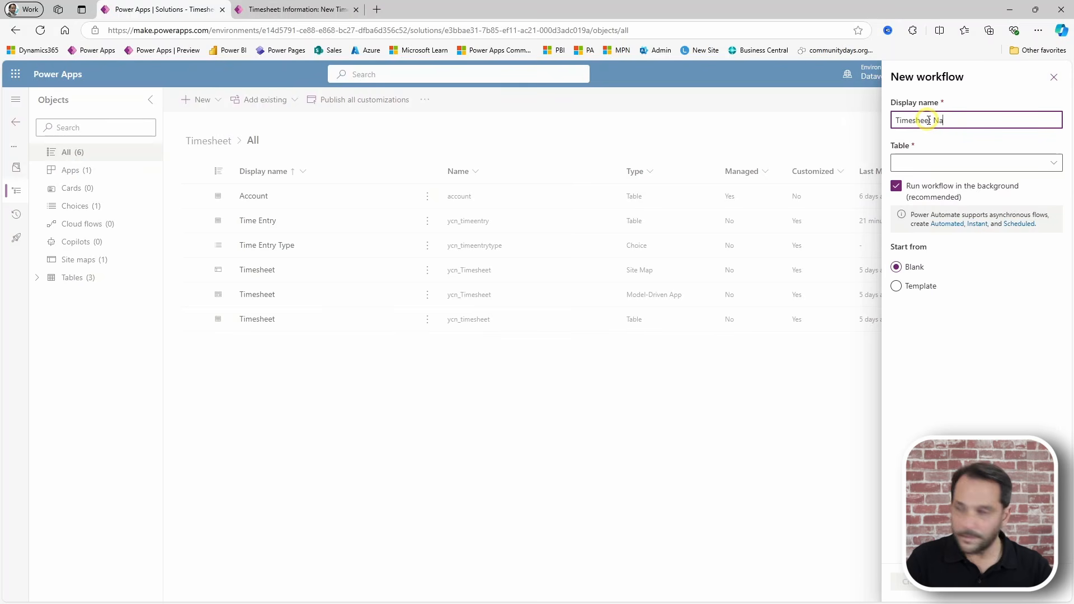
{"action": "left_click", "coordinate": [930, 162]}
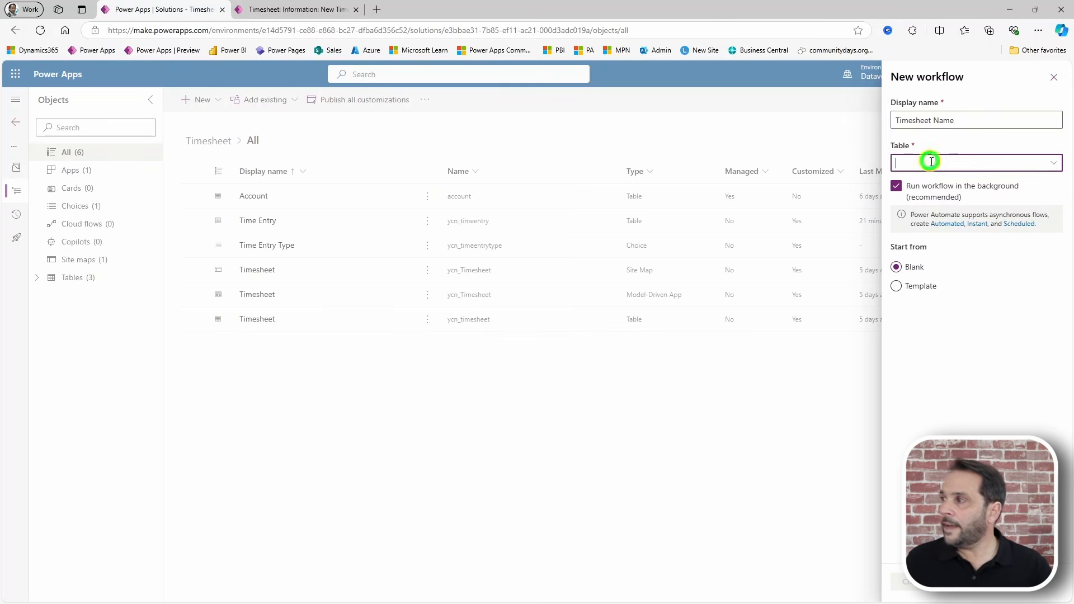
{"action": "type", "text": "Timesheet"}
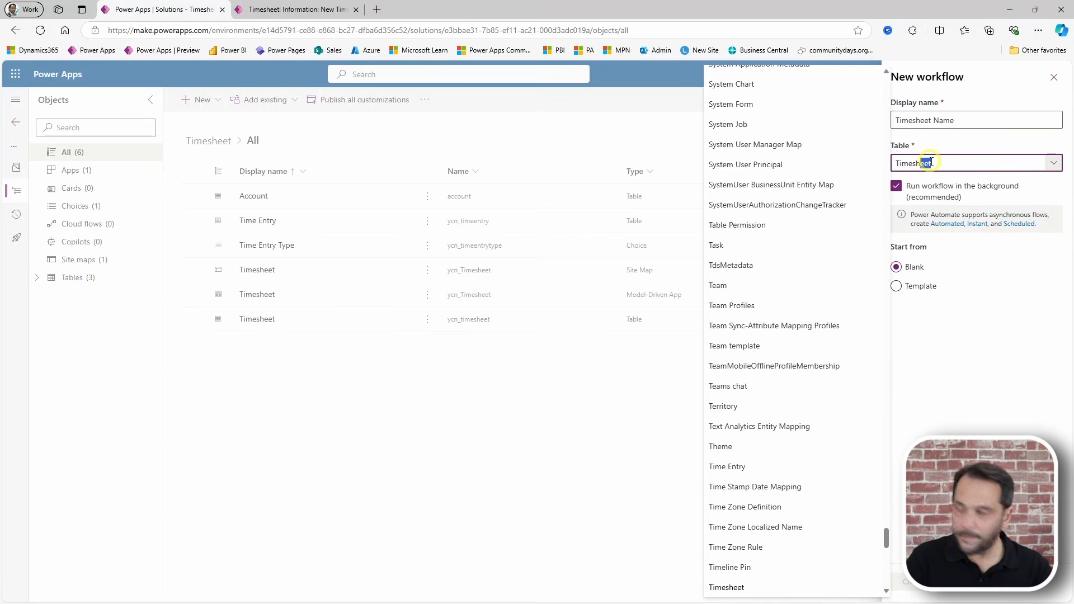
{"action": "left_click", "coordinate": [995, 386]}
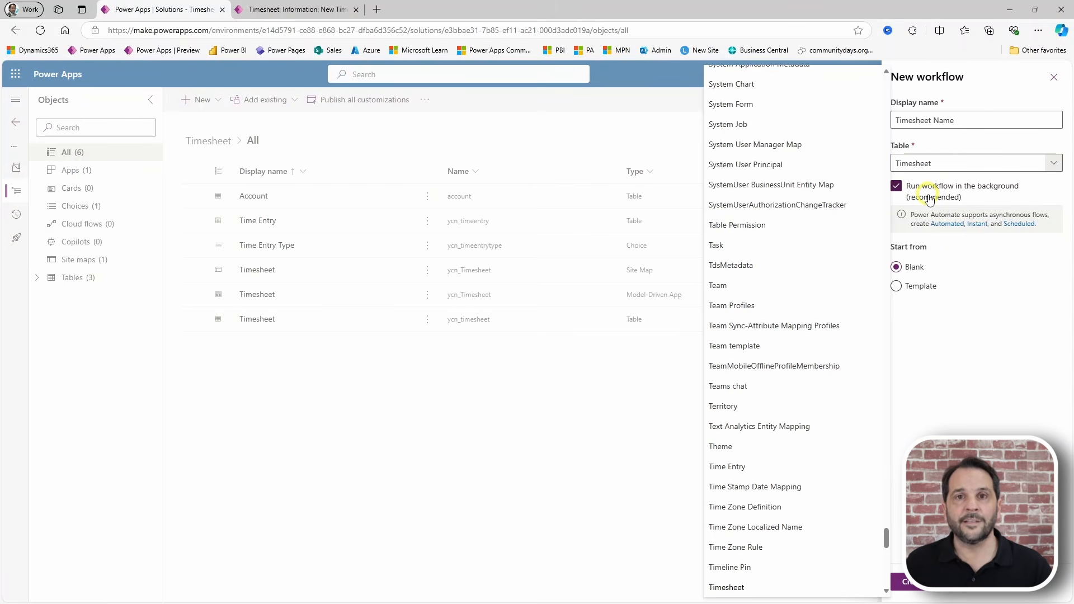
{"action": "left_click", "coordinate": [930, 198]}
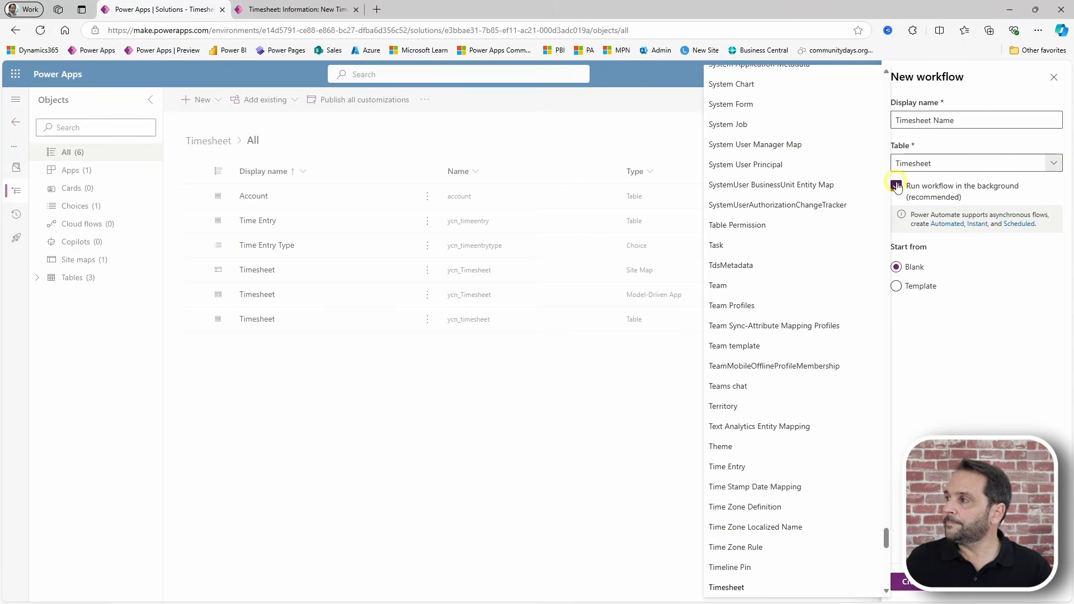
{"action": "left_click", "coordinate": [911, 582]}
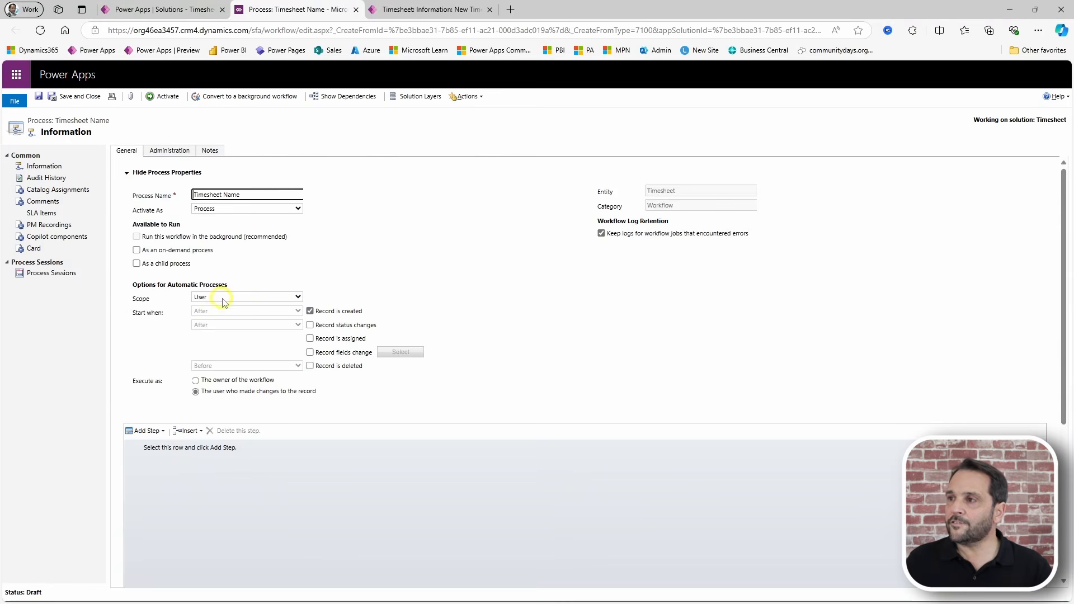
Set the workflow's scope to Organization and add an Update Record step for the Timesheet
{"action": "left_click", "coordinate": [206, 296]}
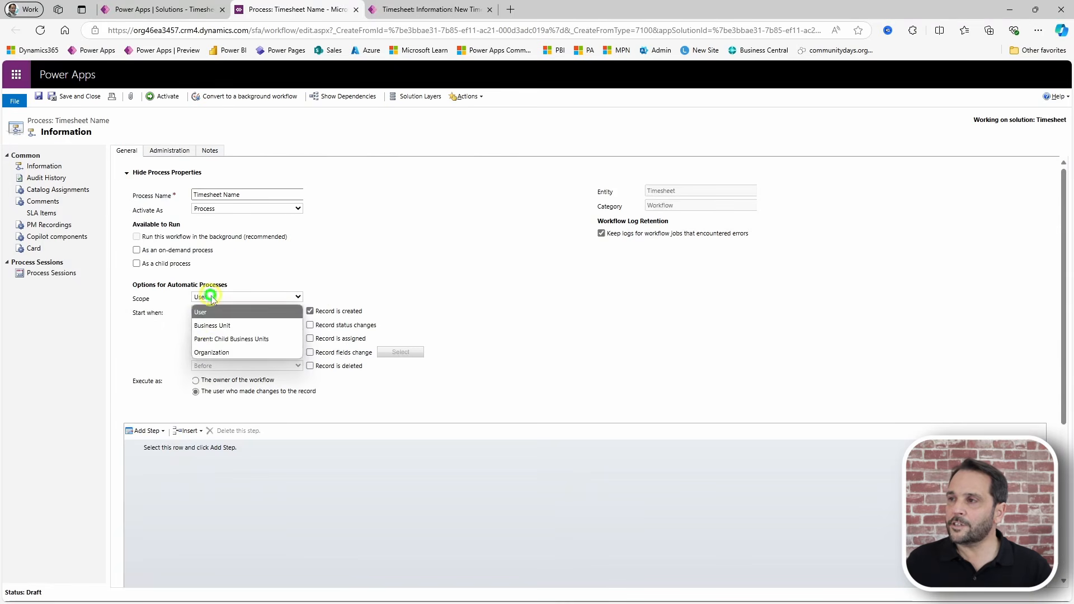
{"action": "left_click", "coordinate": [212, 352]}
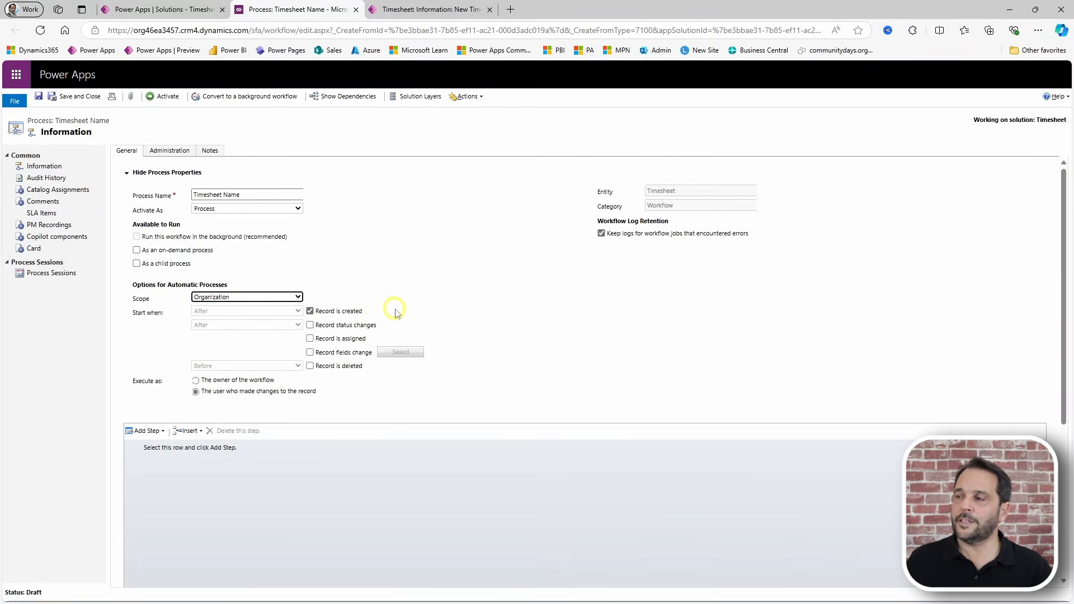
{"action": "left_click", "coordinate": [164, 431]}
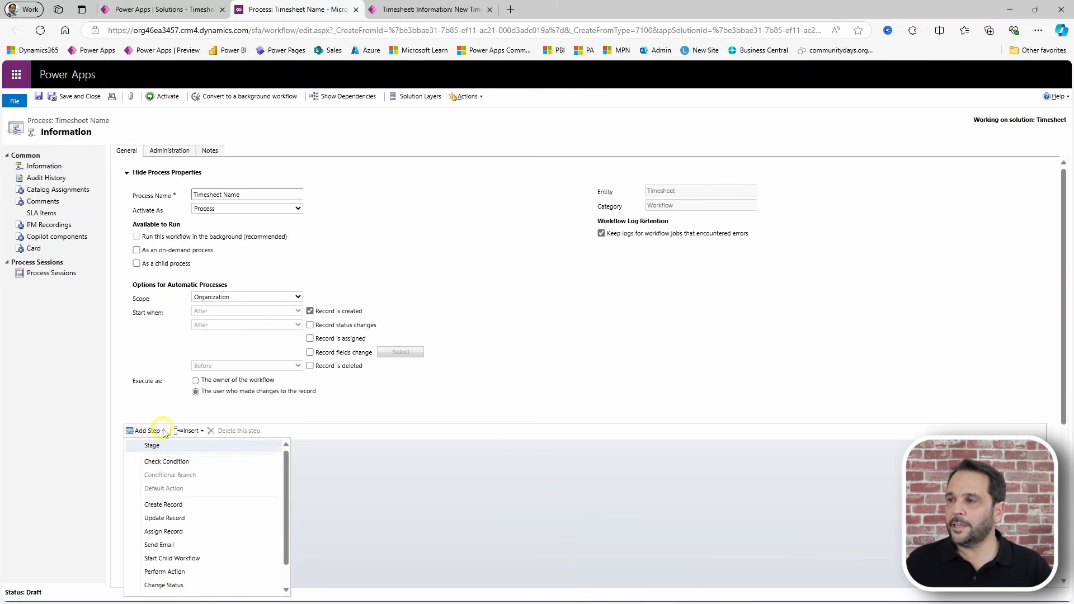
{"action": "left_click", "coordinate": [172, 519]}
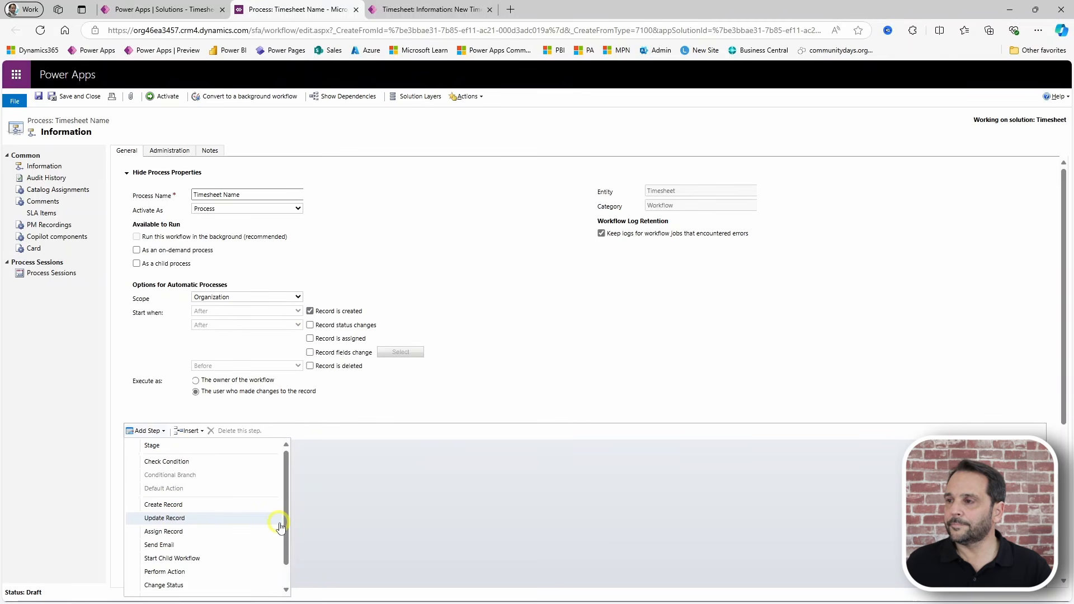
{"action": "left_click", "coordinate": [280, 523]}
In the update step's properties, set the timesheet's Name to the dynamic Full Name of Created By (User)
{"action": "left_click", "coordinate": [287, 464]}
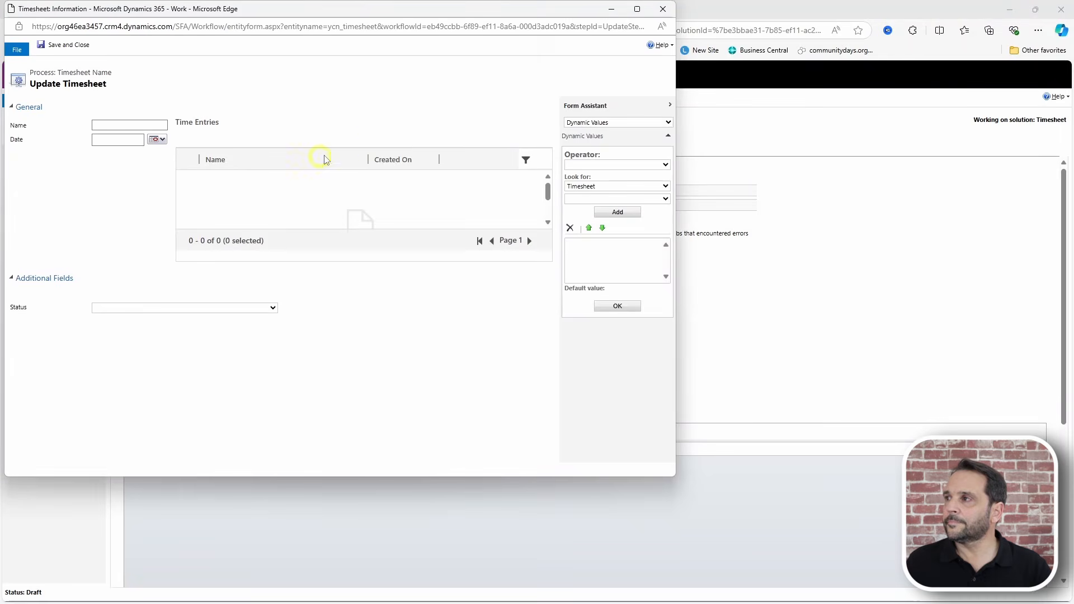
{"action": "left_click", "coordinate": [637, 9]}
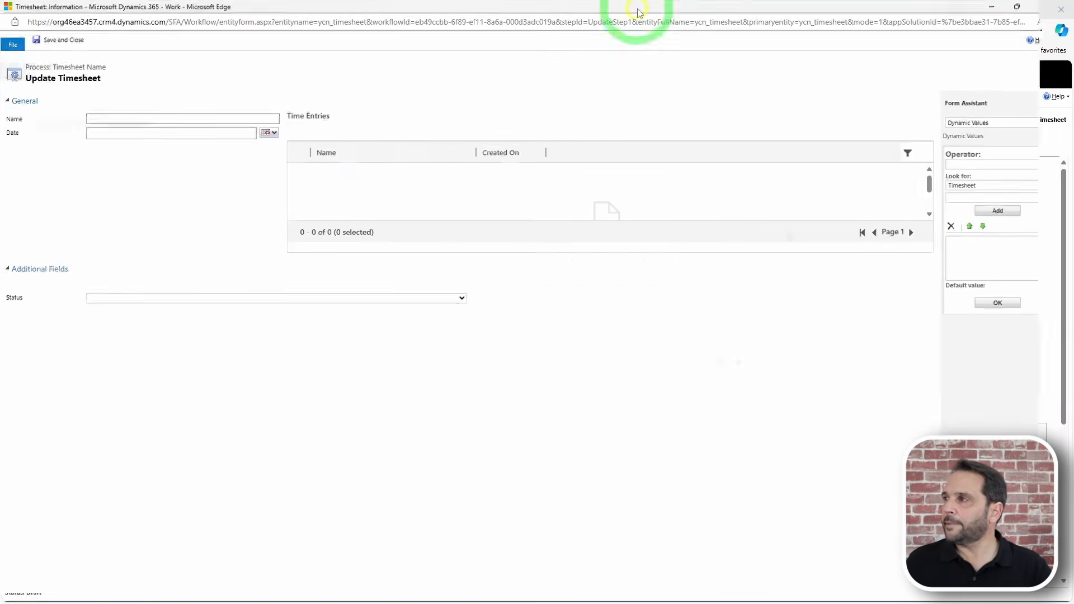
{"action": "left_click", "coordinate": [110, 120]}
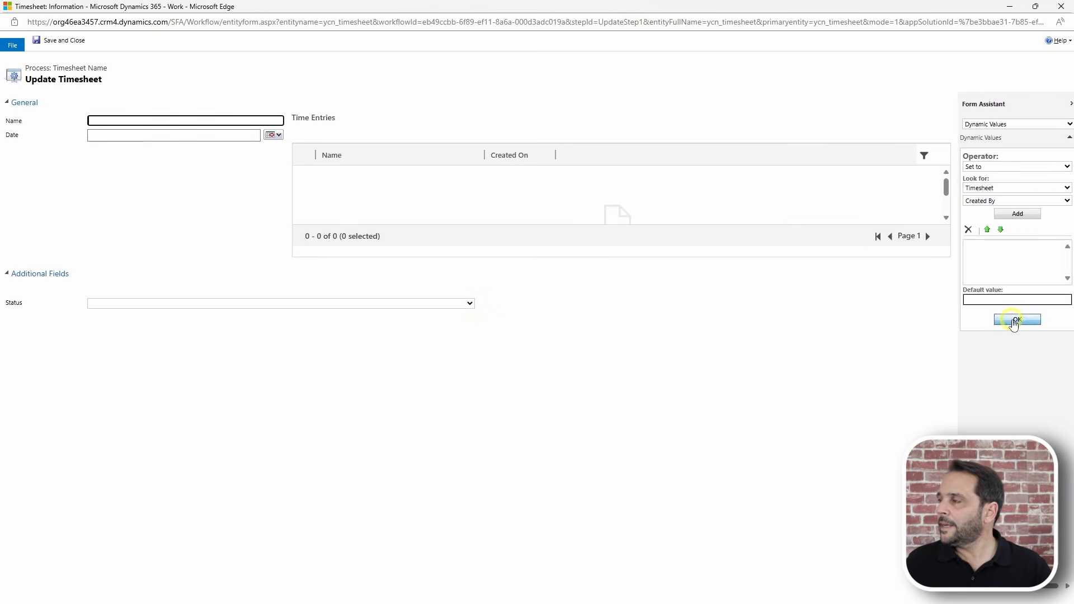
{"action": "left_click", "coordinate": [992, 190]}
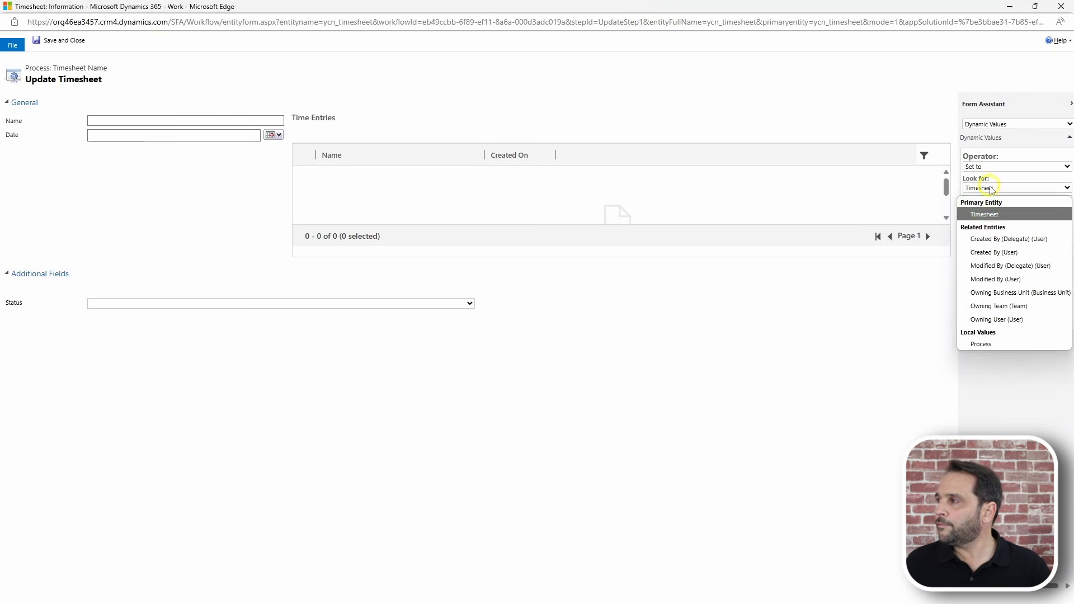
{"action": "left_click", "coordinate": [999, 252]}
{"action": "left_click", "coordinate": [985, 205]}
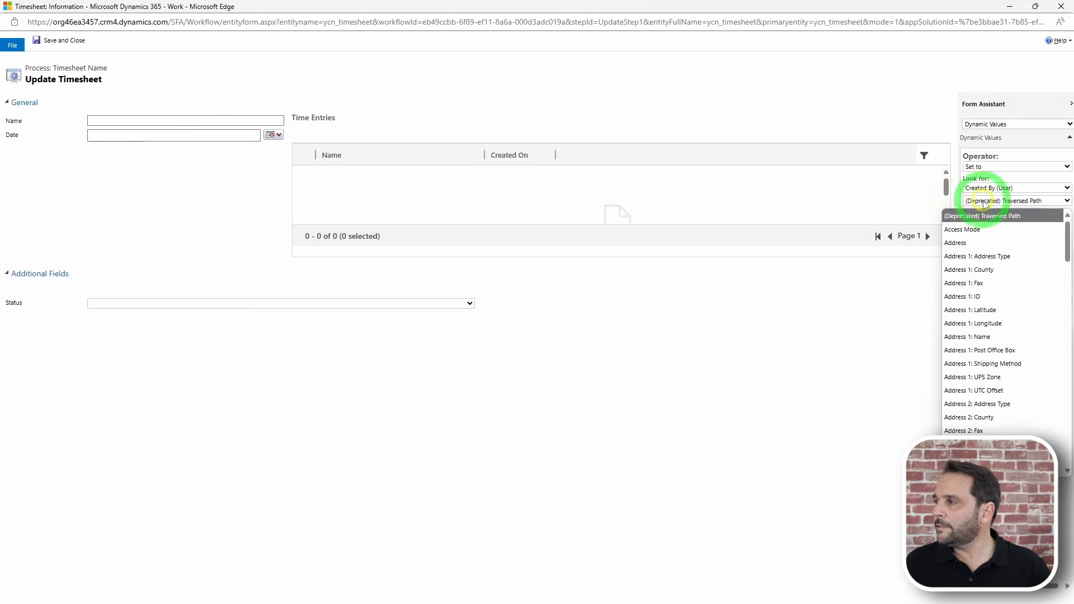
{"action": "scroll", "coordinate": [977, 391], "scroll_direction": "down", "scroll_amount": 10}
{"action": "scroll", "coordinate": [979, 401], "scroll_direction": "down", "scroll_amount": 6}
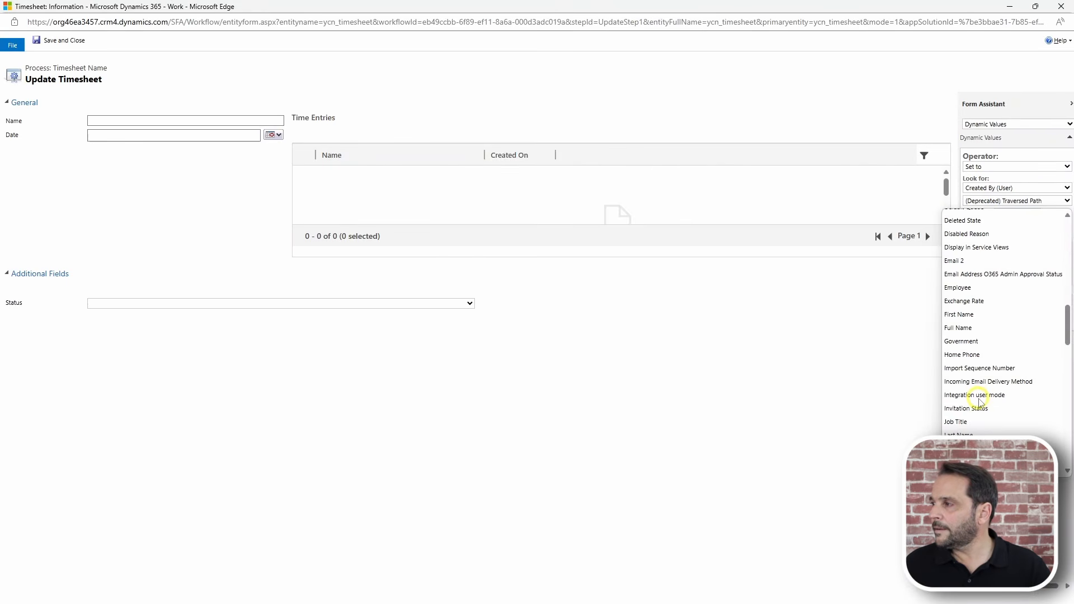
{"action": "left_click", "coordinate": [972, 328]}
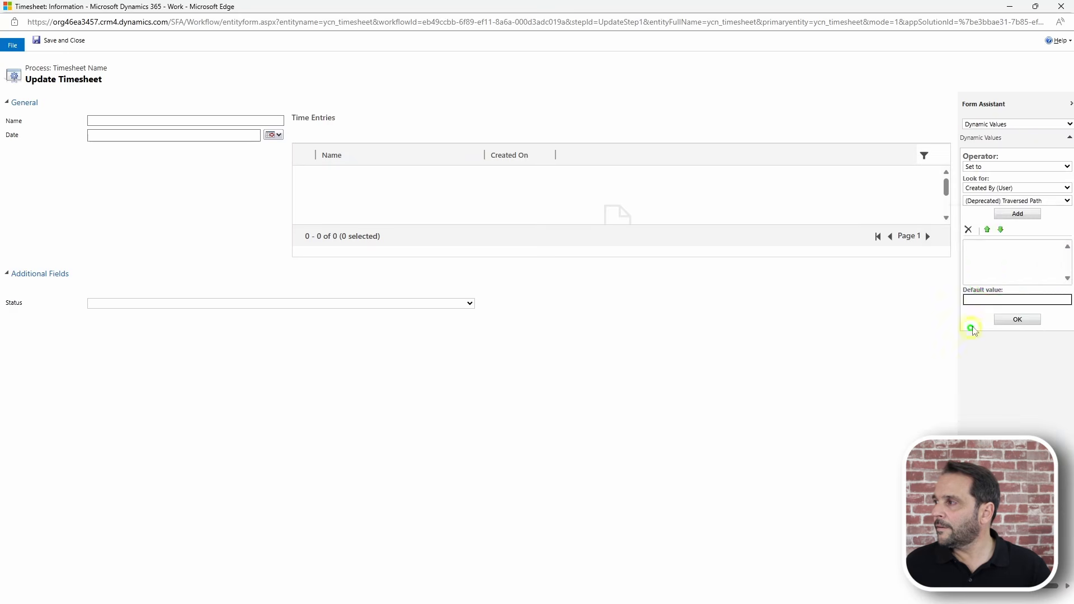
{"action": "left_click", "coordinate": [1018, 215]}
{"action": "left_click", "coordinate": [1018, 319]}
Append a " | " separator and the Timesheet's dynamic Date to the Name value, and save the update step
{"action": "left_click", "coordinate": [189, 123]}
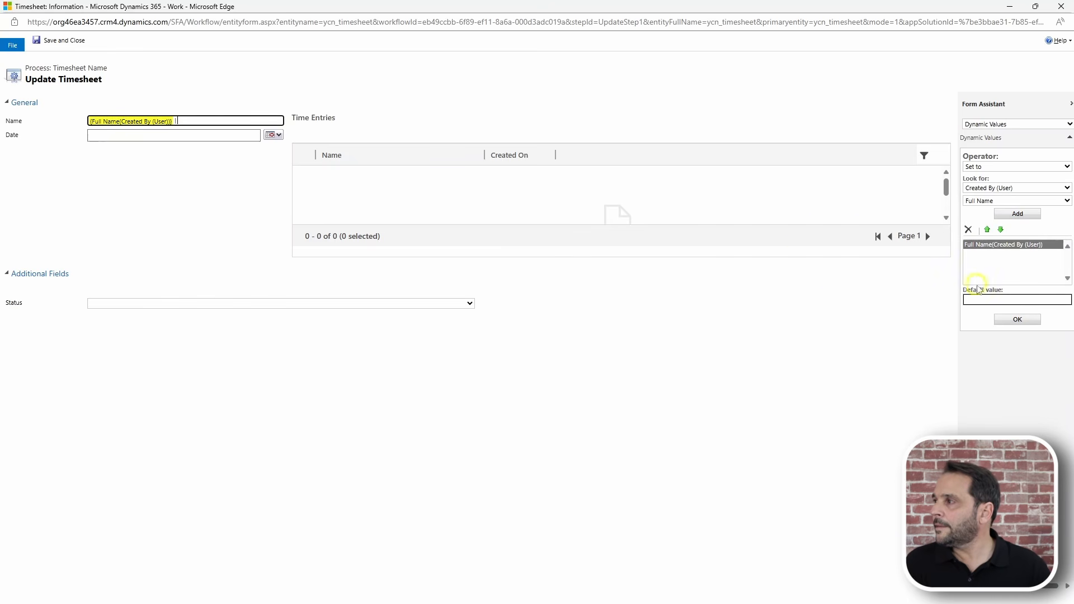
{"action": "left_click", "coordinate": [968, 229]}
{"action": "left_click", "coordinate": [998, 187]}
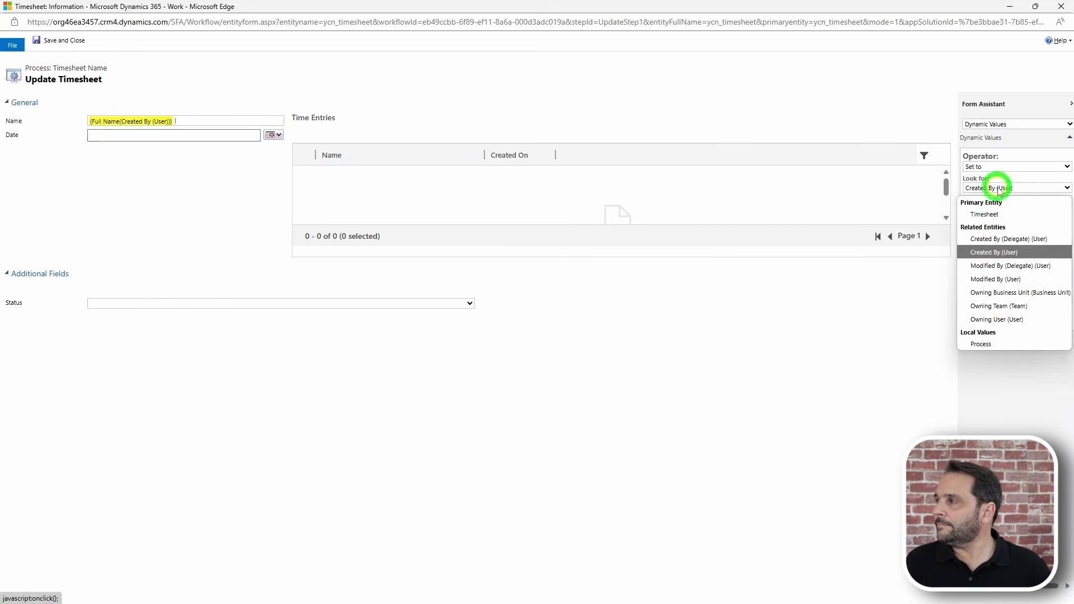
{"action": "left_click", "coordinate": [986, 214]}
{"action": "left_click", "coordinate": [991, 200]}
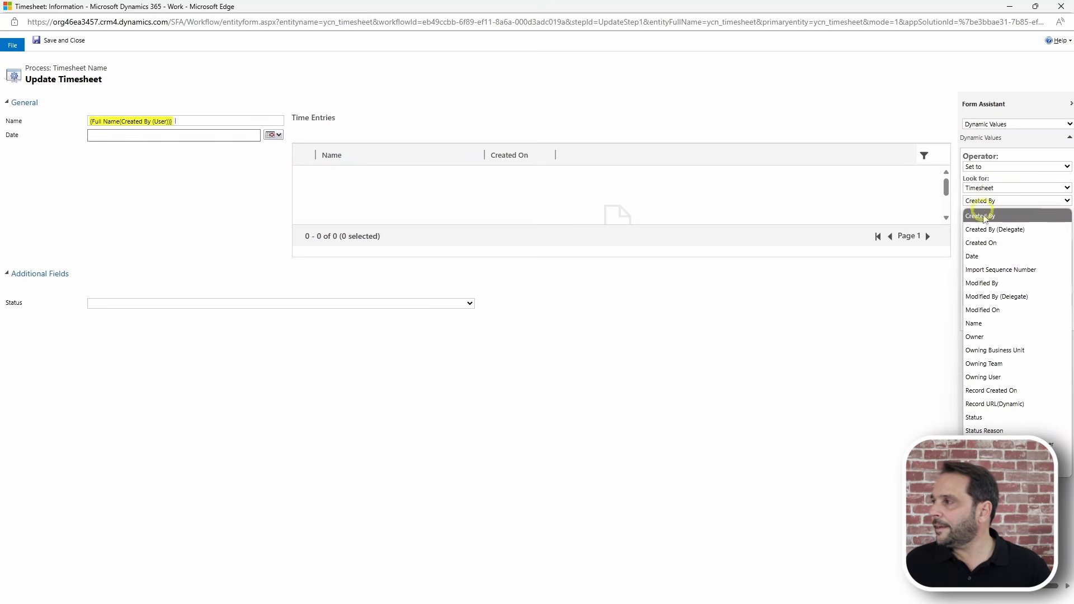
{"action": "left_click", "coordinate": [978, 257]}
{"action": "left_click", "coordinate": [1015, 214]}
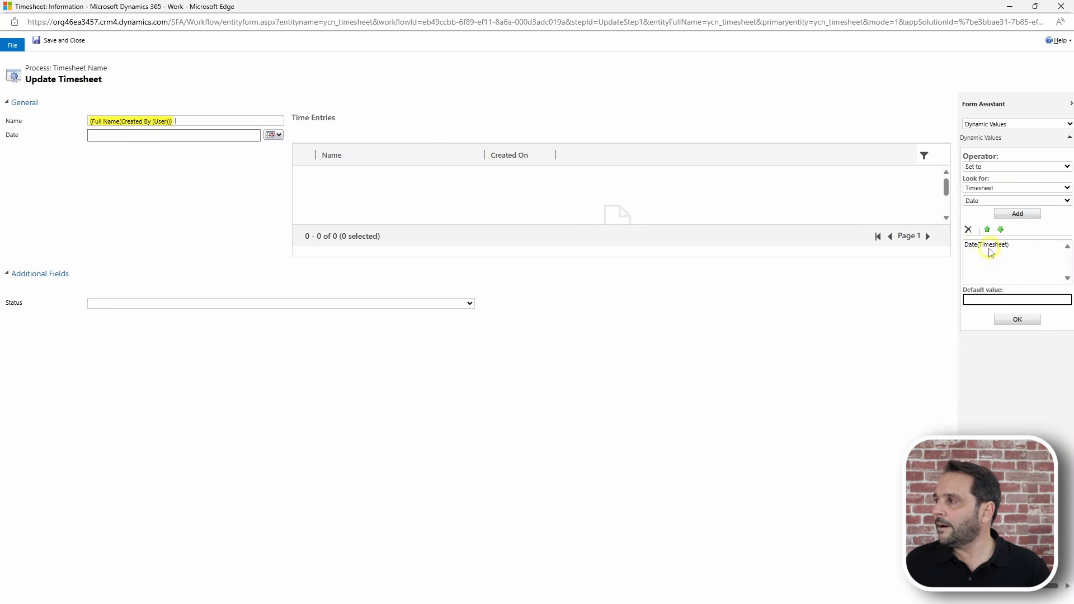
{"action": "left_click", "coordinate": [1016, 320]}
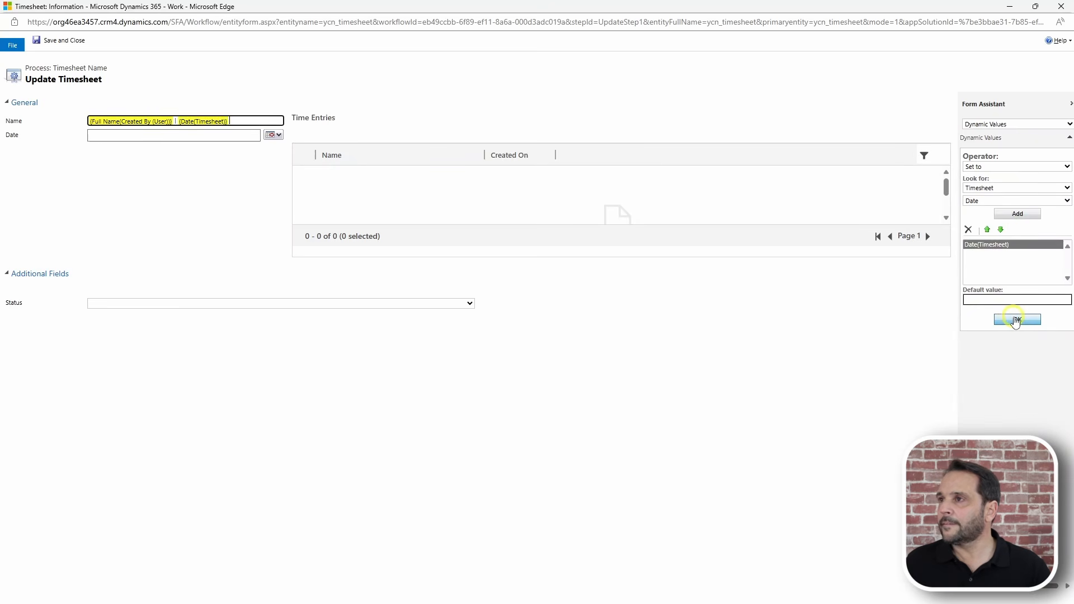
{"action": "left_click", "coordinate": [60, 41]}
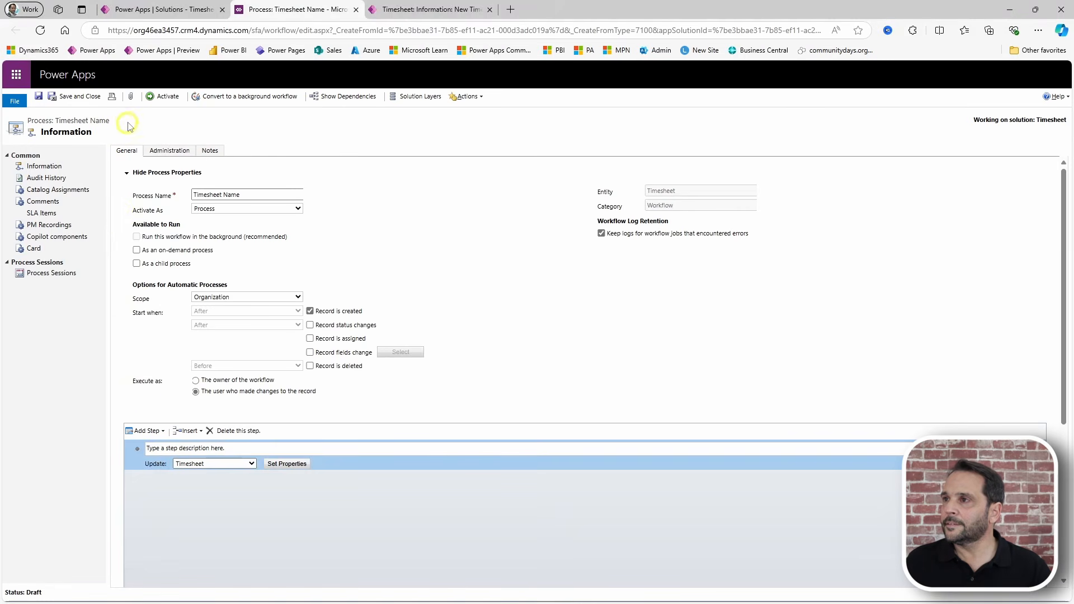
Save and activate the Timesheet Name workflow, and close it to return to the refreshed solution
{"action": "left_click", "coordinate": [40, 97]}
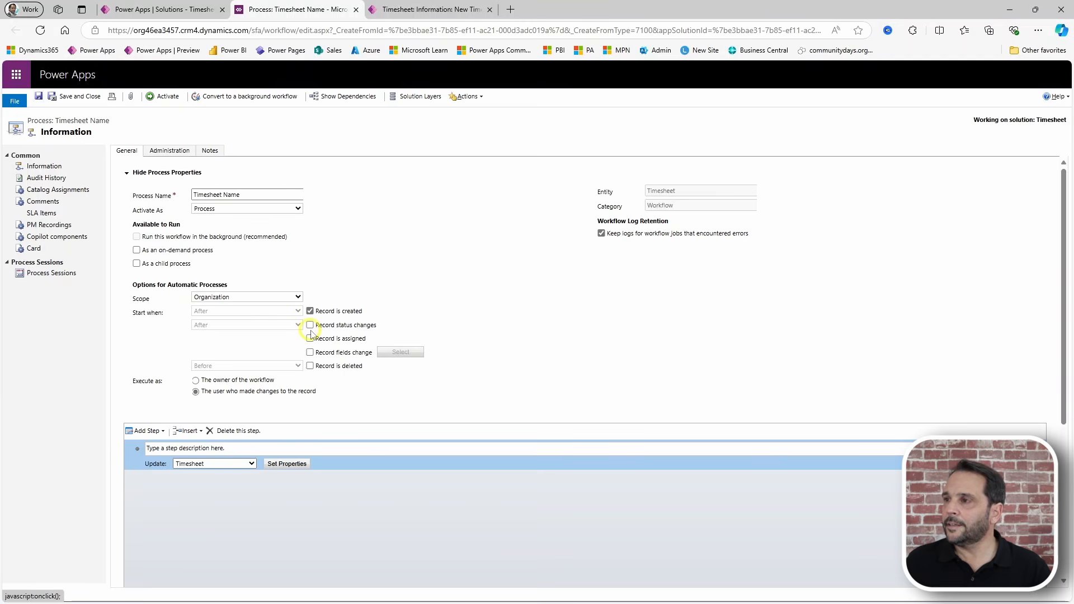
{"action": "left_click", "coordinate": [164, 98]}
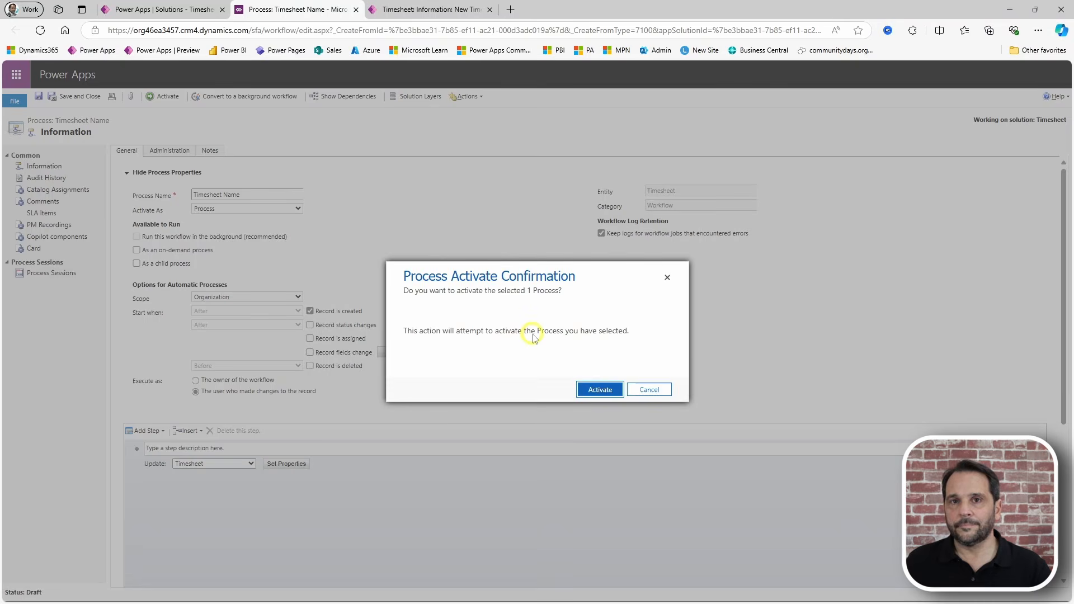
{"action": "left_click", "coordinate": [599, 389]}
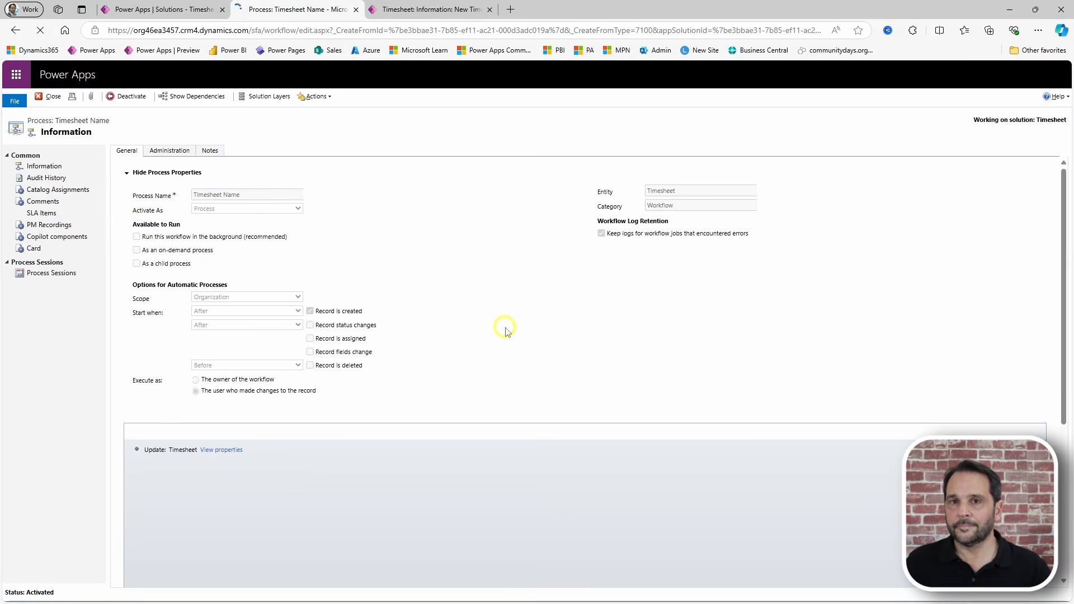
{"action": "left_click", "coordinate": [356, 10]}
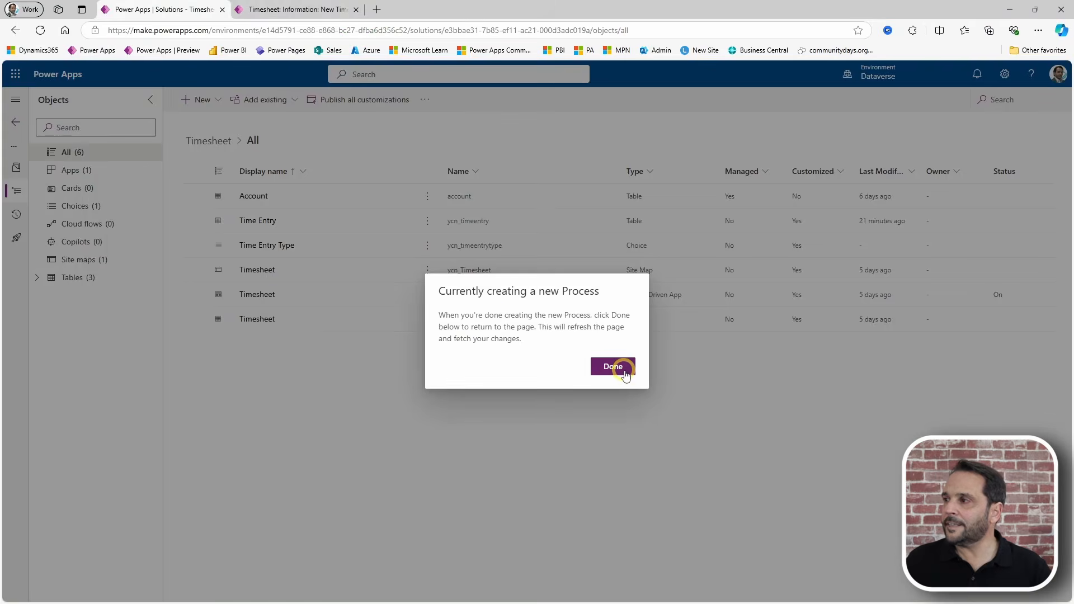
{"action": "left_click", "coordinate": [614, 367]}
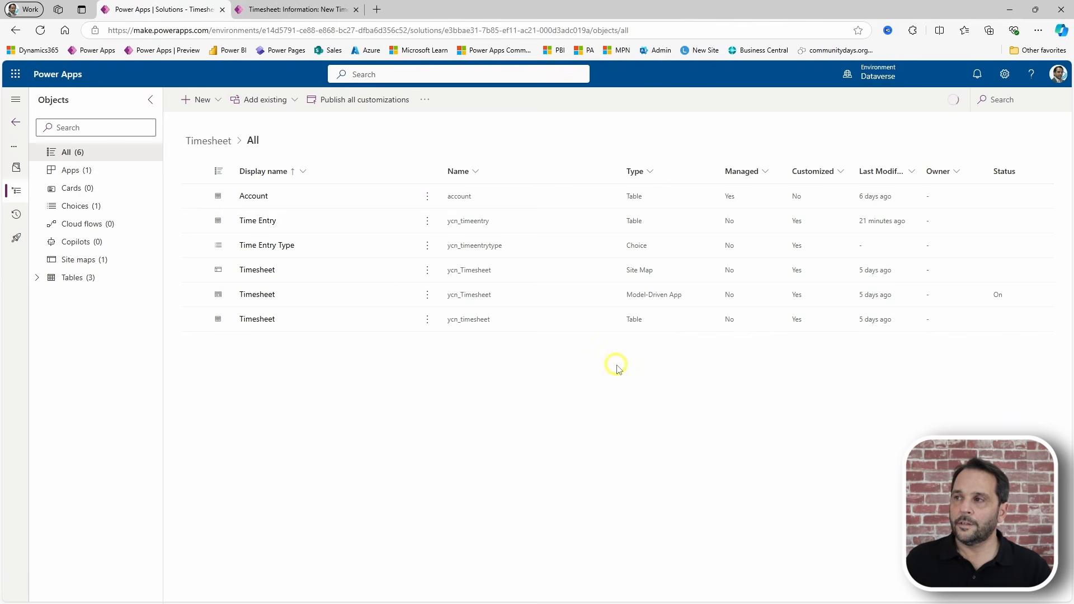
In the Timesheet app, create a new timesheet with the Date 10/13/2024 and save it to test the naming workflow
{"action": "key", "text": "ctrl+Tab"}
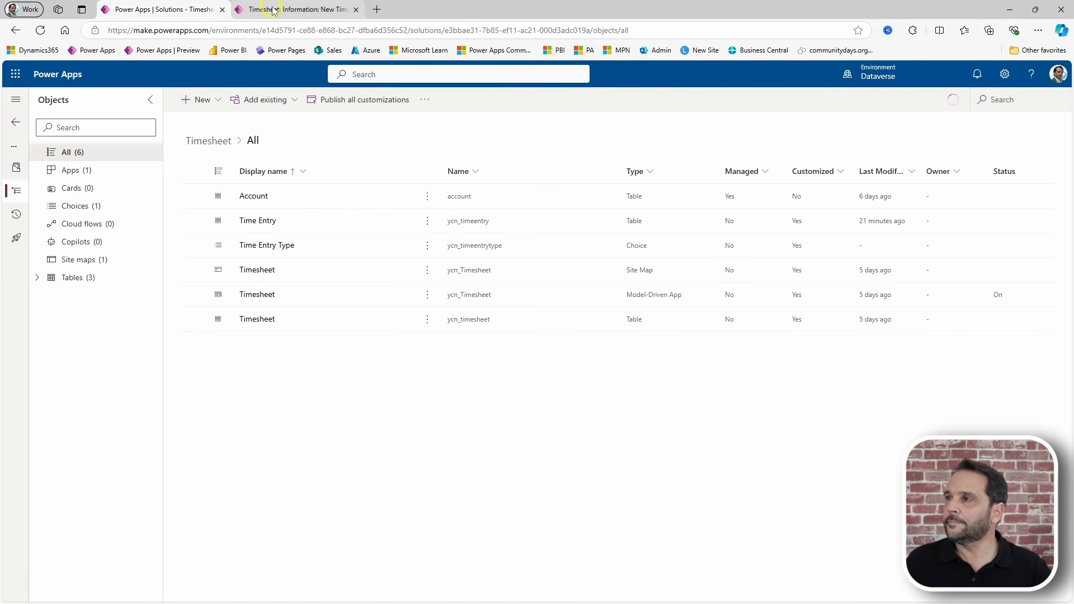
{"action": "left_click", "coordinate": [48, 222]}
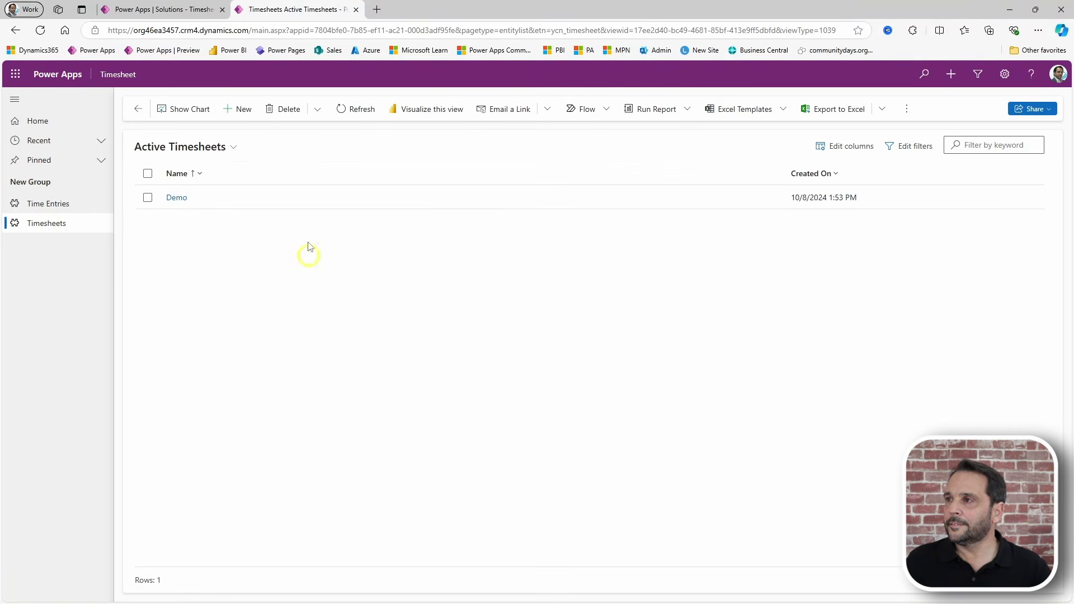
{"action": "left_click", "coordinate": [239, 110]}
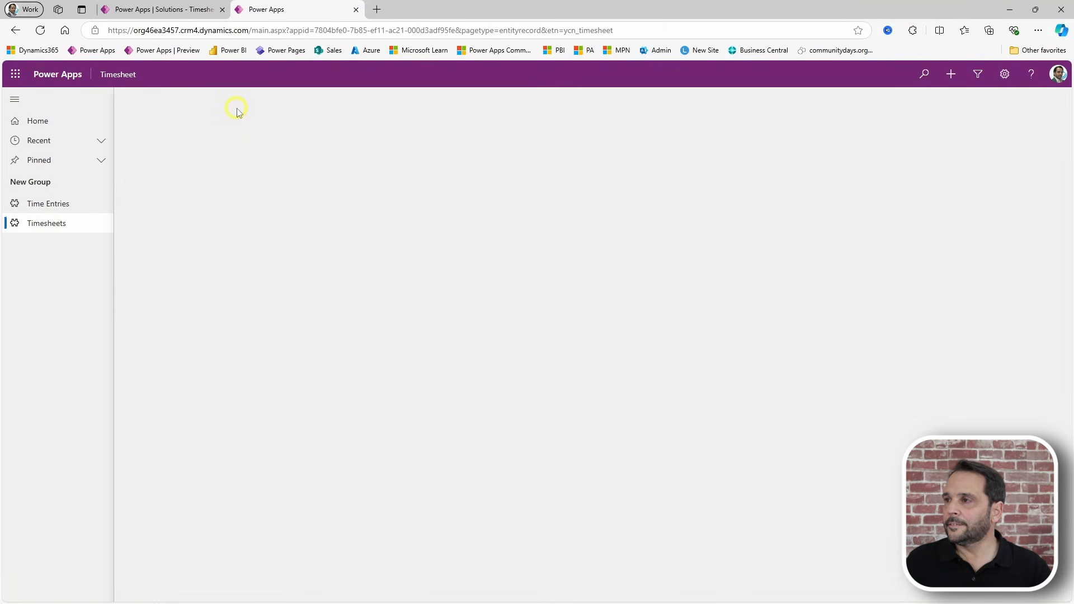
{"action": "left_click", "coordinate": [378, 256]}
{"action": "left_click", "coordinate": [249, 344]}
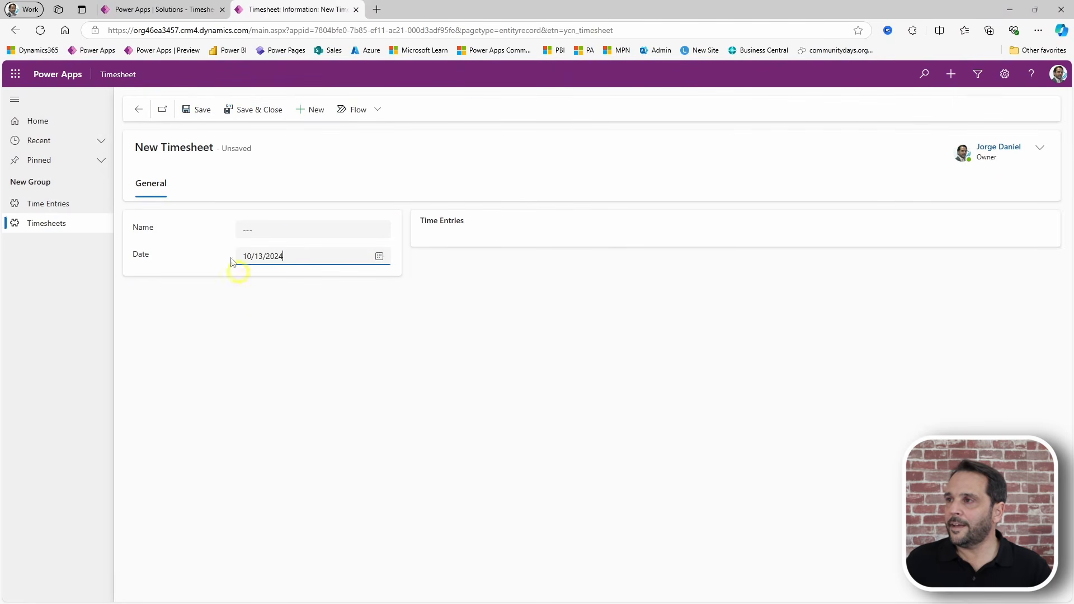
{"action": "left_click", "coordinate": [193, 111]}
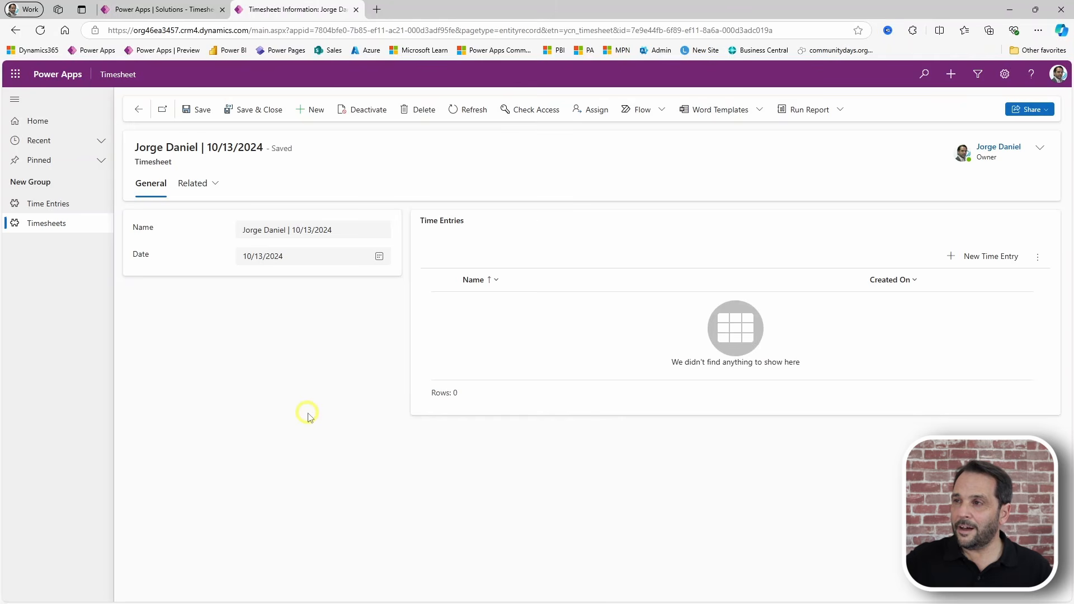
Make the Name field read-only on the Timesheet table's main Information form, and save and publish the form
{"action": "left_click", "coordinate": [144, 10]}
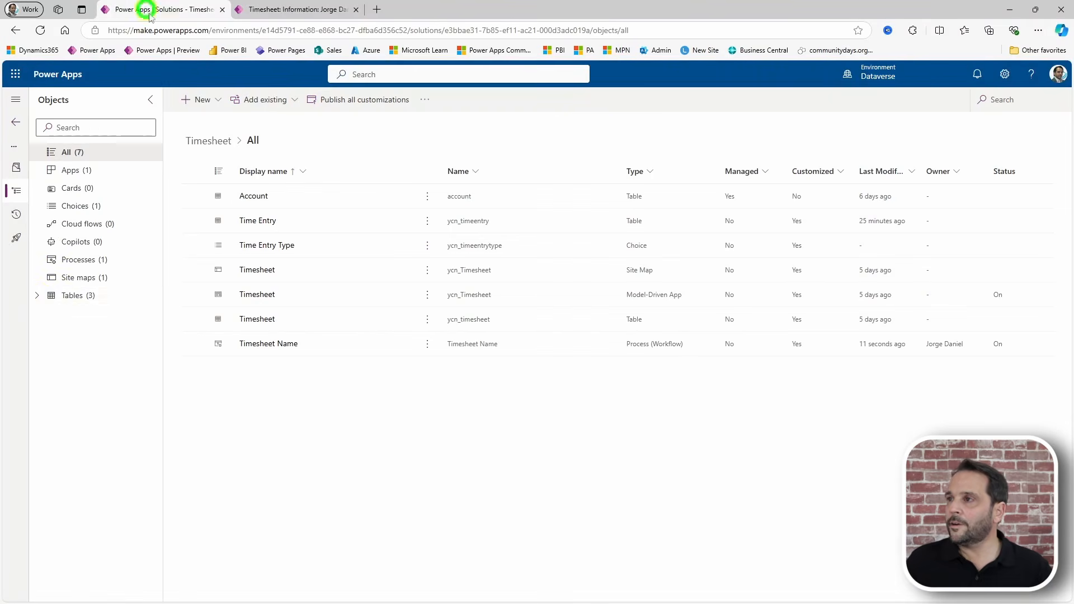
{"action": "left_click", "coordinate": [38, 296]}
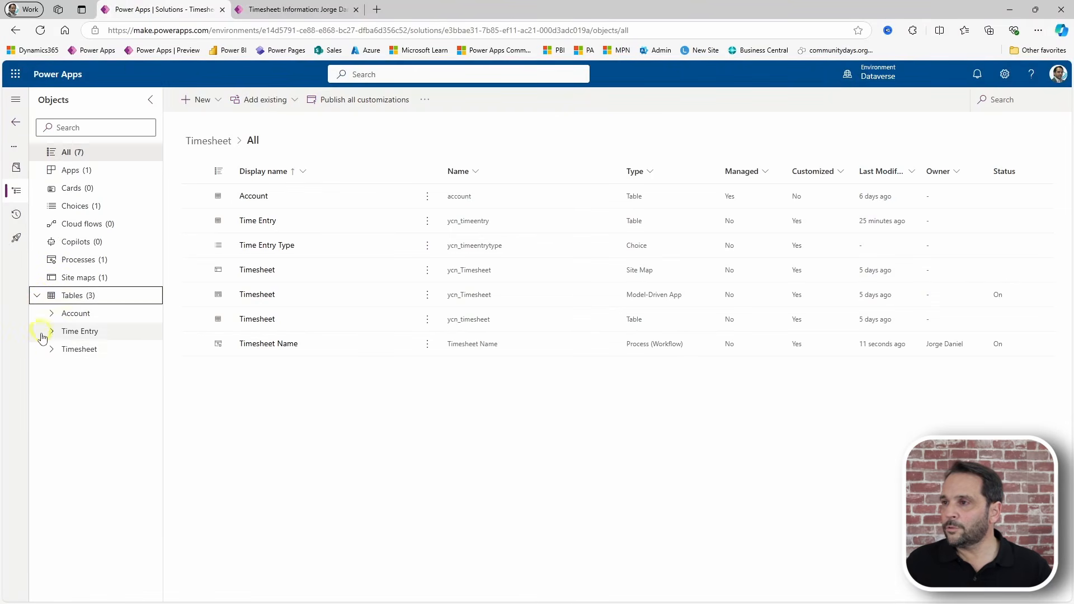
{"action": "left_click", "coordinate": [49, 350]}
{"action": "left_click", "coordinate": [100, 419]}
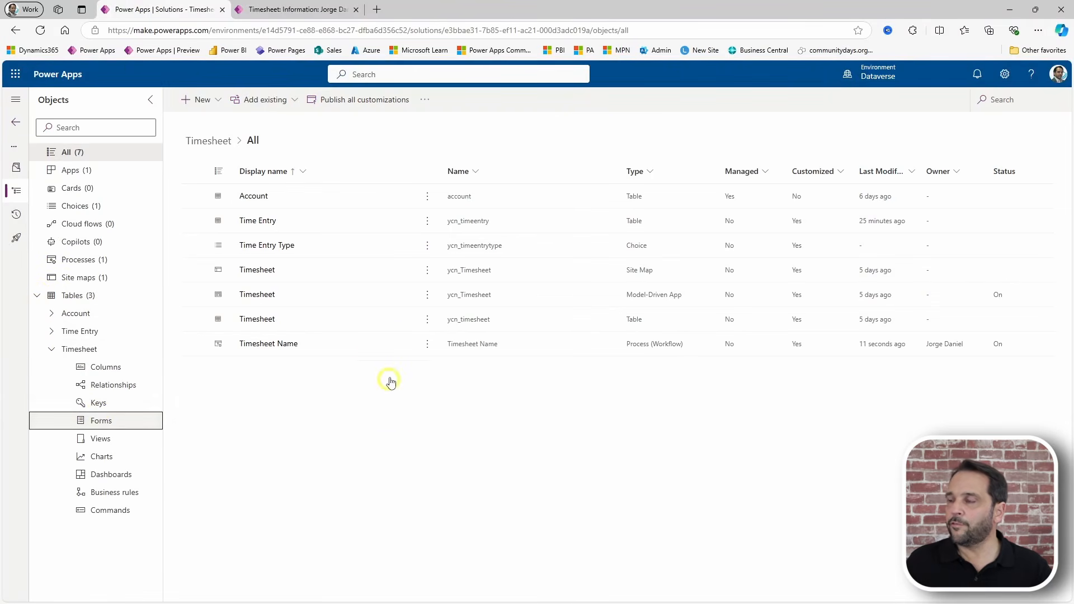
{"action": "left_click", "coordinate": [241, 245]}
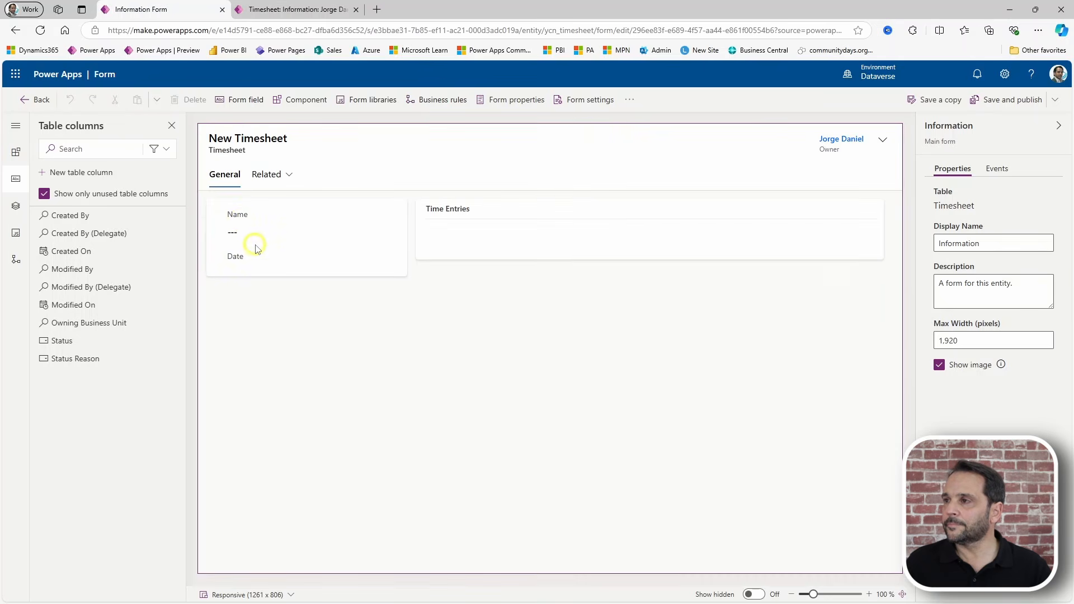
{"action": "left_click", "coordinate": [234, 223]}
{"action": "left_click", "coordinate": [952, 392]}
{"action": "left_click", "coordinate": [1001, 104]}
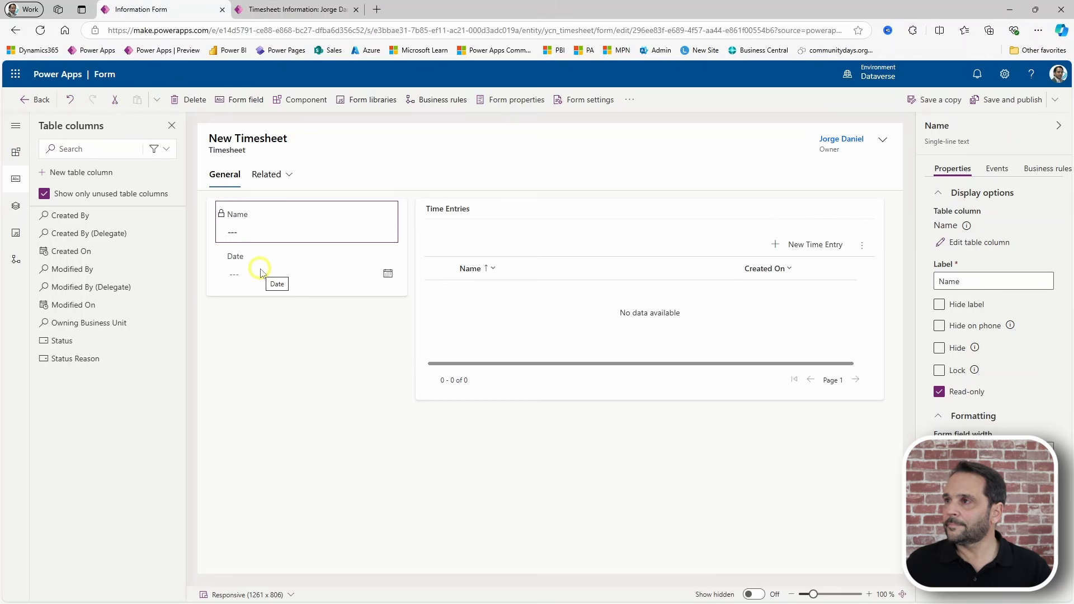
Return to the saved timesheet and open a new time entry from it to check which fields are prefilled
{"action": "mouse_move", "coordinate": [274, 12]}
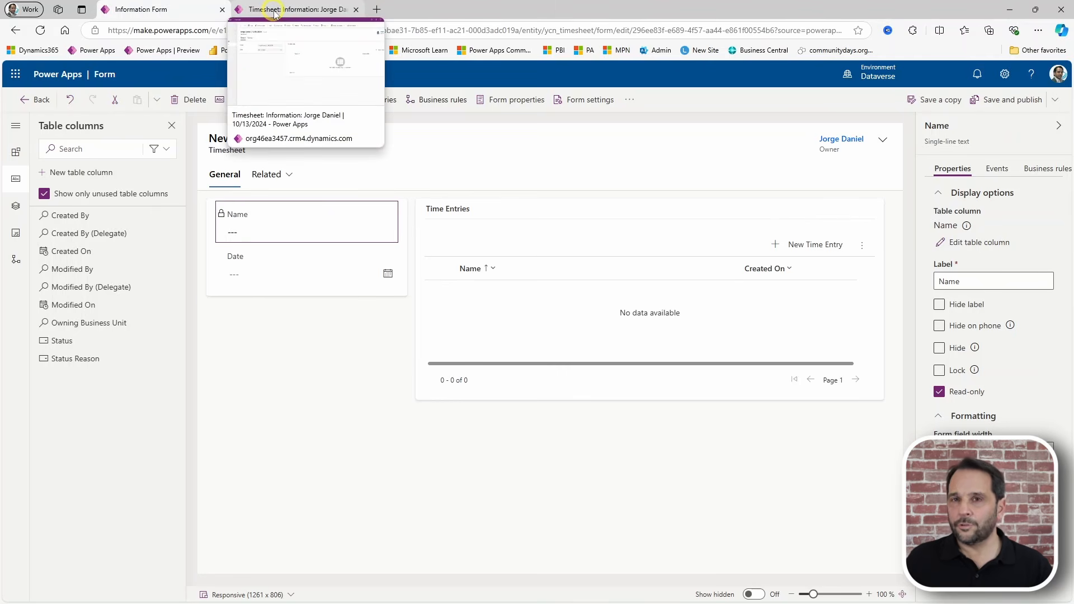
{"action": "left_click", "coordinate": [274, 10]}
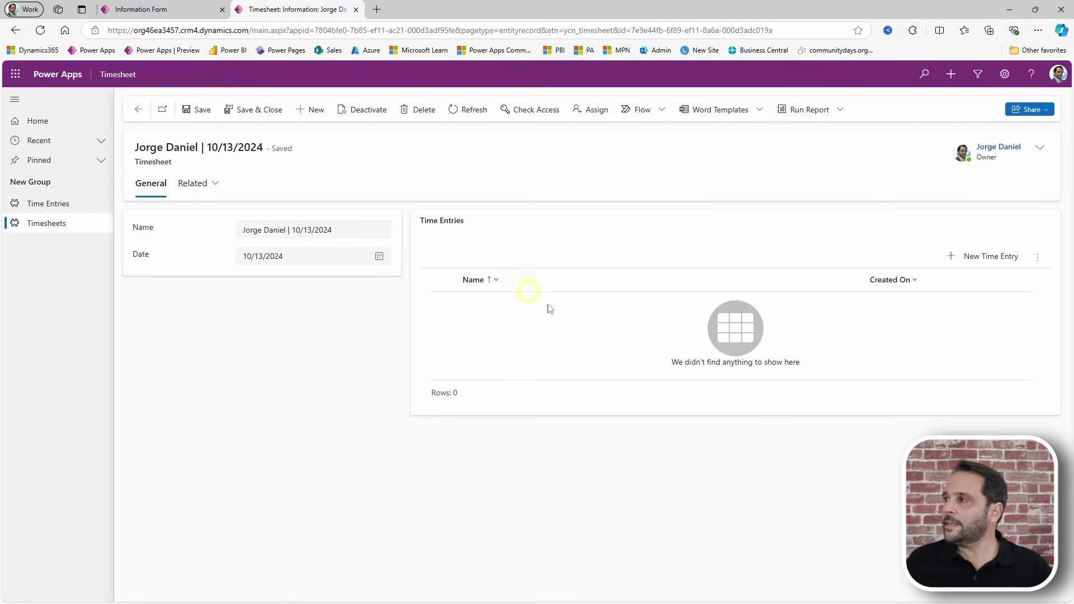
{"action": "left_click", "coordinate": [989, 256]}
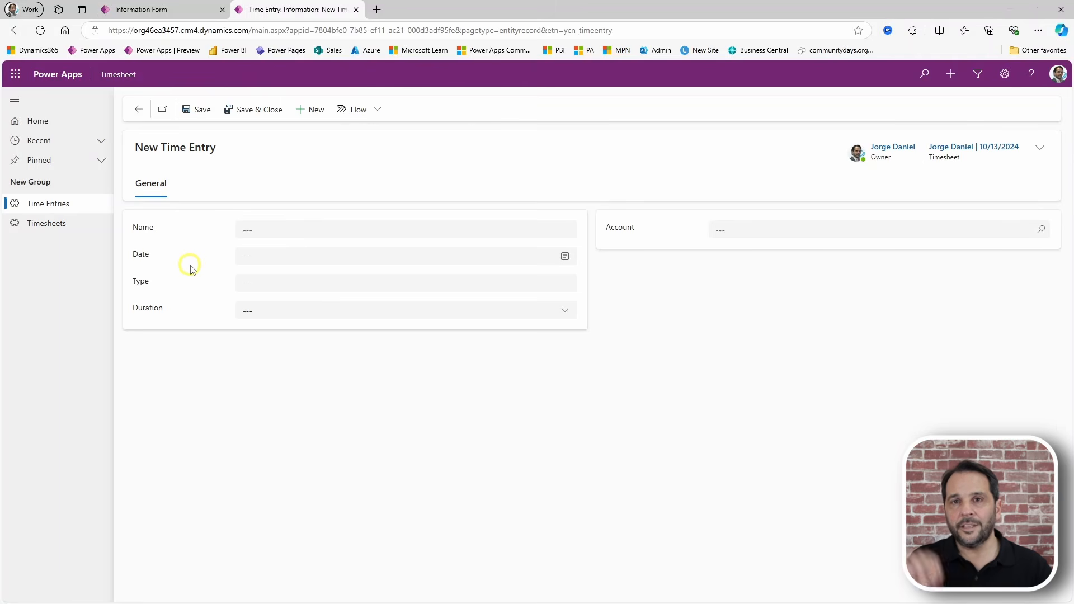
Leave the form editor and open the whole Timesheet solution in the classic solution explorer
{"action": "left_click", "coordinate": [158, 10]}
{"action": "left_click", "coordinate": [38, 100]}
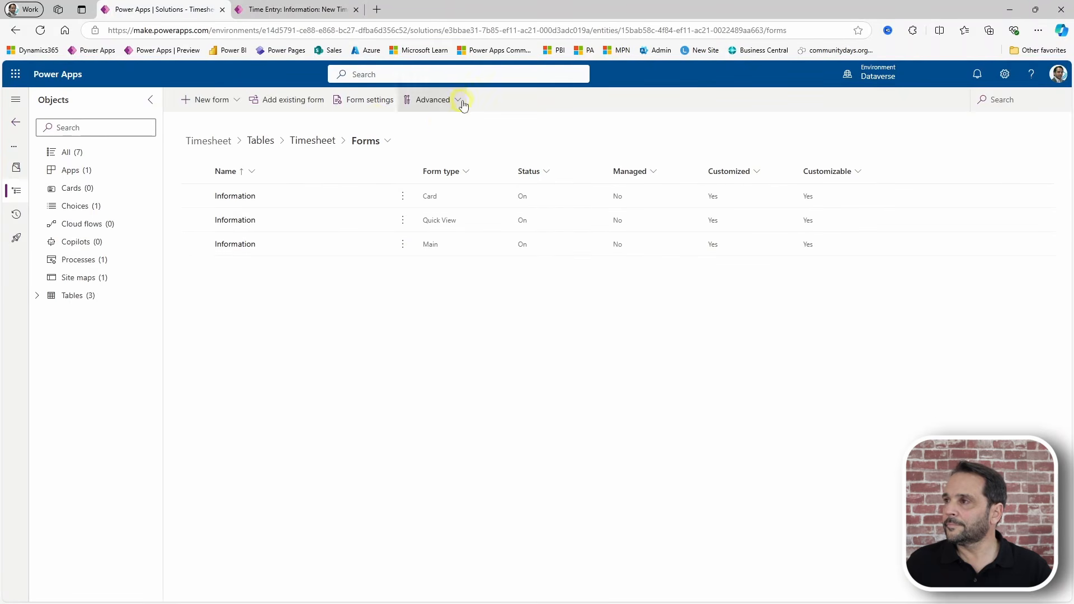
{"action": "left_click", "coordinate": [68, 152]}
{"action": "left_click", "coordinate": [424, 100]}
{"action": "left_click", "coordinate": [449, 123]}
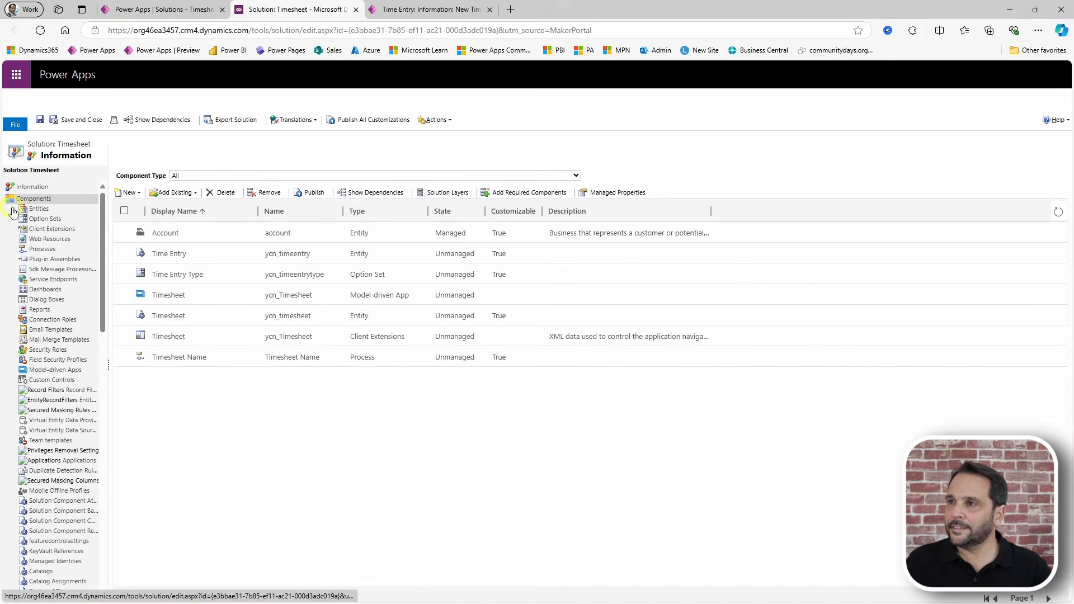
Open the Time Entry entity's N:1 relationship with Timesheet in a maximized window
{"action": "left_click", "coordinate": [14, 209]}
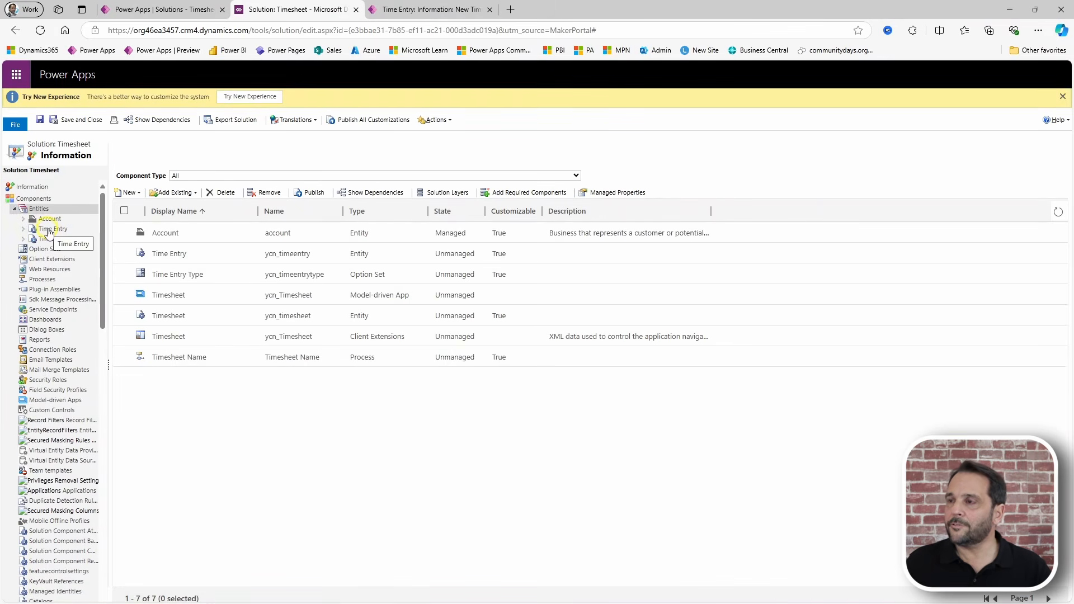
{"action": "left_click", "coordinate": [27, 230]}
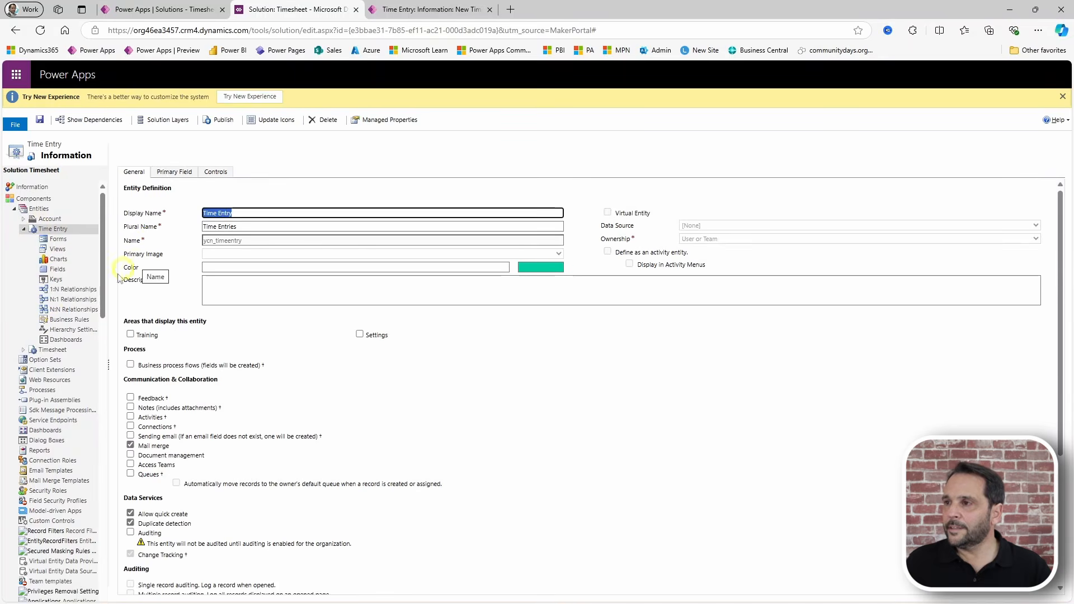
{"action": "left_click", "coordinate": [65, 301]}
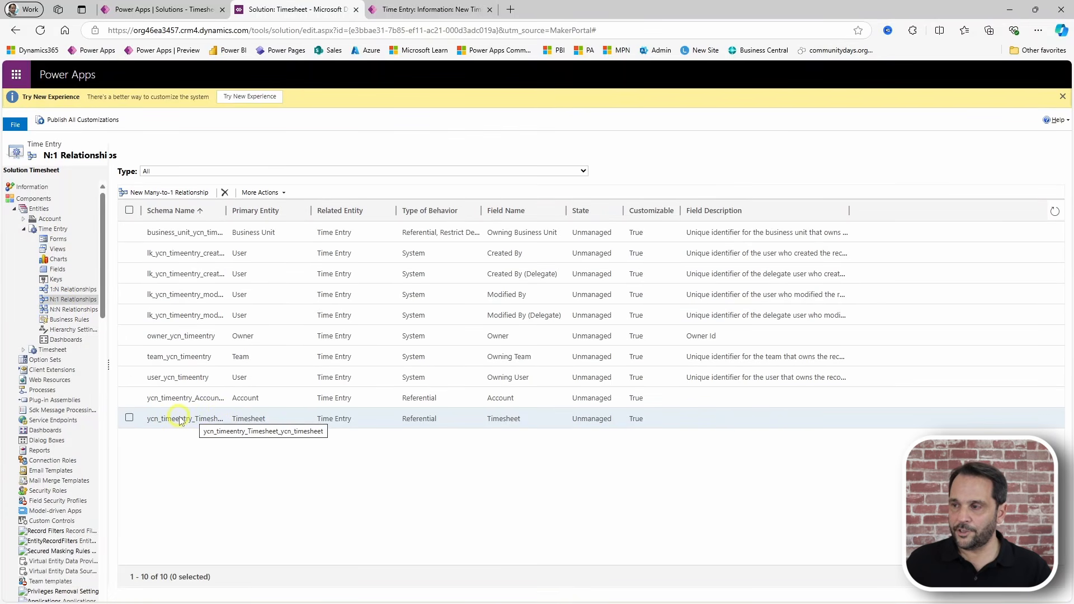
{"action": "double_click", "coordinate": [186, 421]}
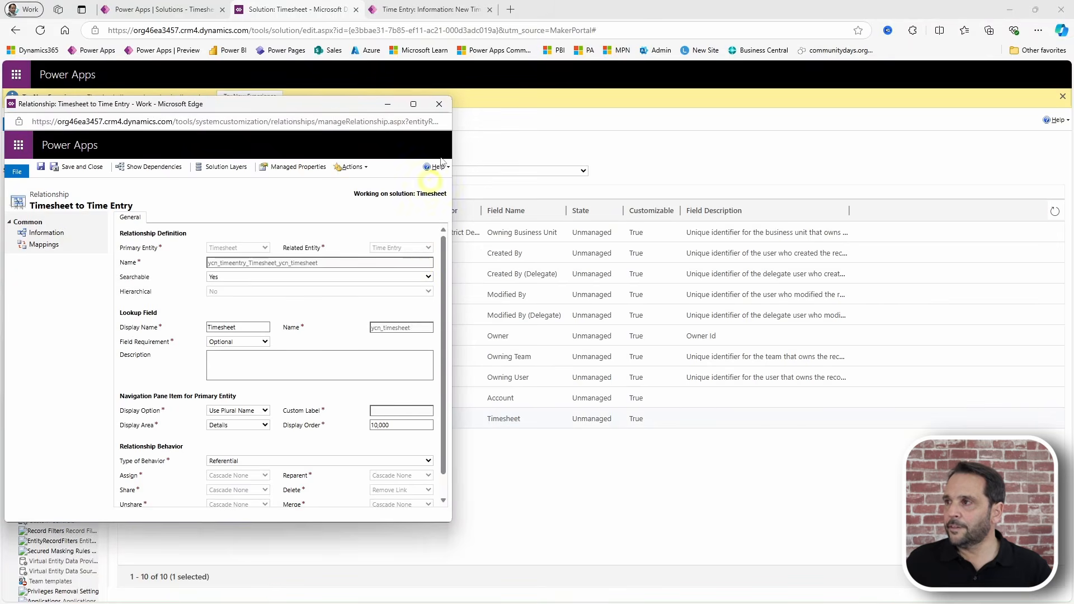
{"action": "left_click", "coordinate": [414, 104]}
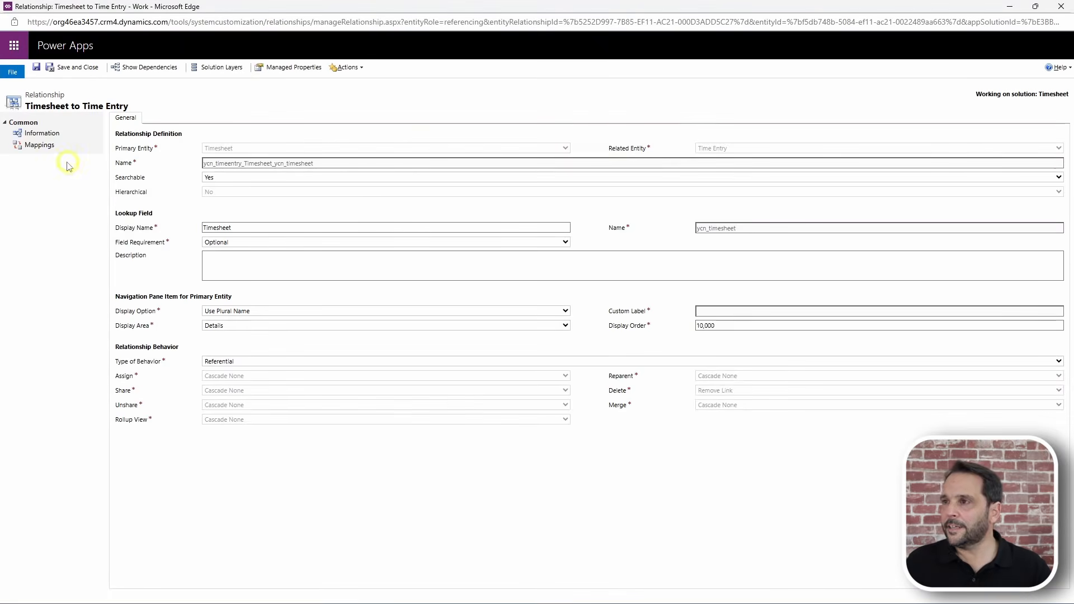
Create a field mapping in the relationship from Timesheet's ycn_date to Time Entry's ycn_date
{"action": "left_click", "coordinate": [39, 146]}
{"action": "left_click", "coordinate": [117, 122]}
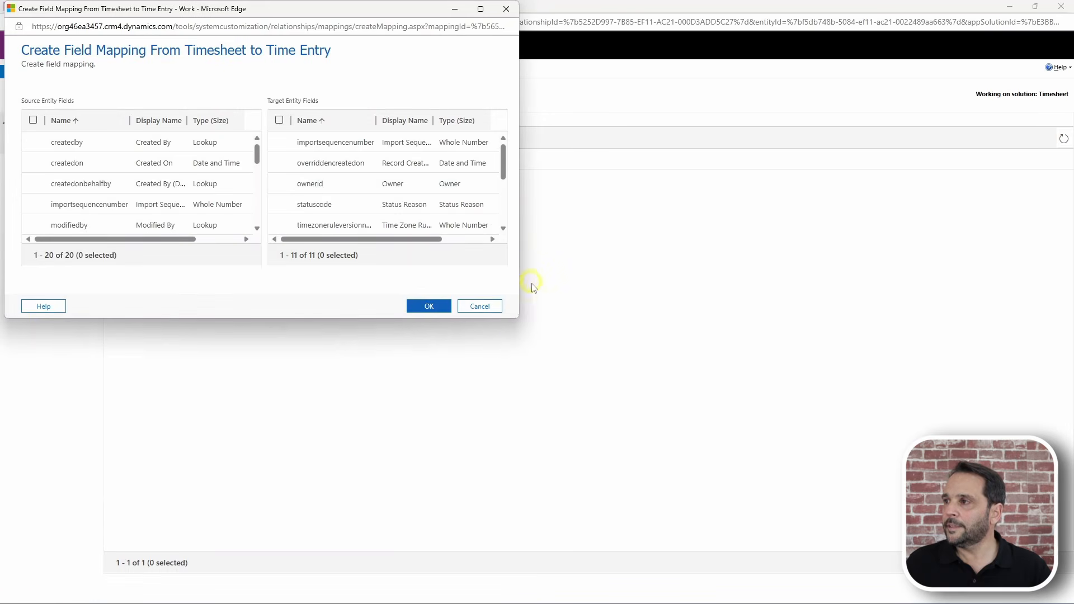
{"action": "left_click_drag", "start_coordinate": [518, 322], "coordinate": [950, 506]}
{"action": "scroll", "coordinate": [87, 351], "scroll_direction": "down", "scroll_amount": 3}
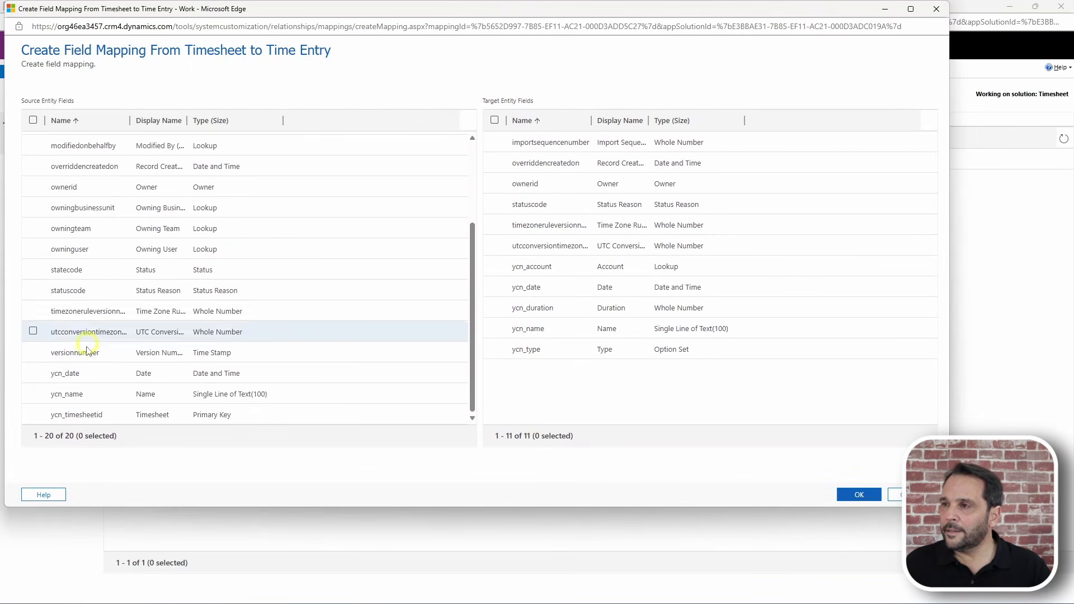
{"action": "left_click", "coordinate": [33, 372]}
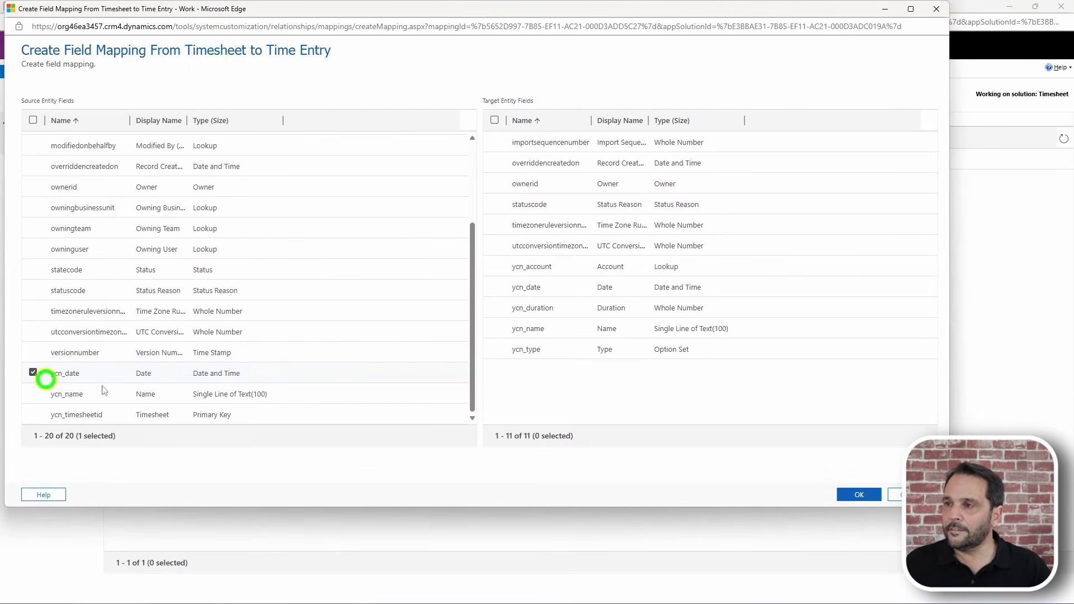
{"action": "left_click", "coordinate": [494, 288]}
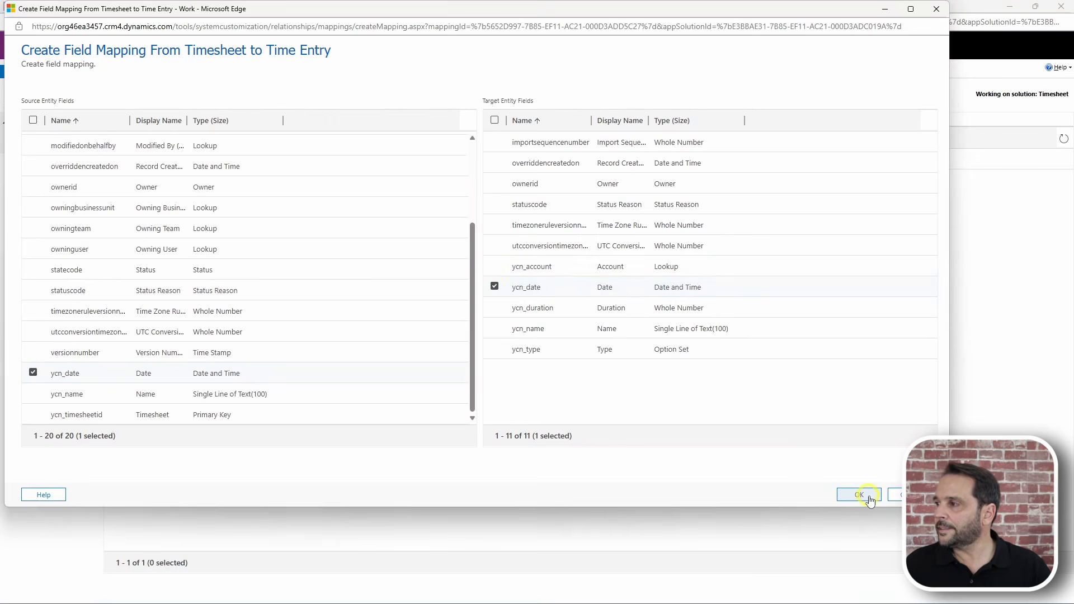
{"action": "left_click", "coordinate": [862, 495]}
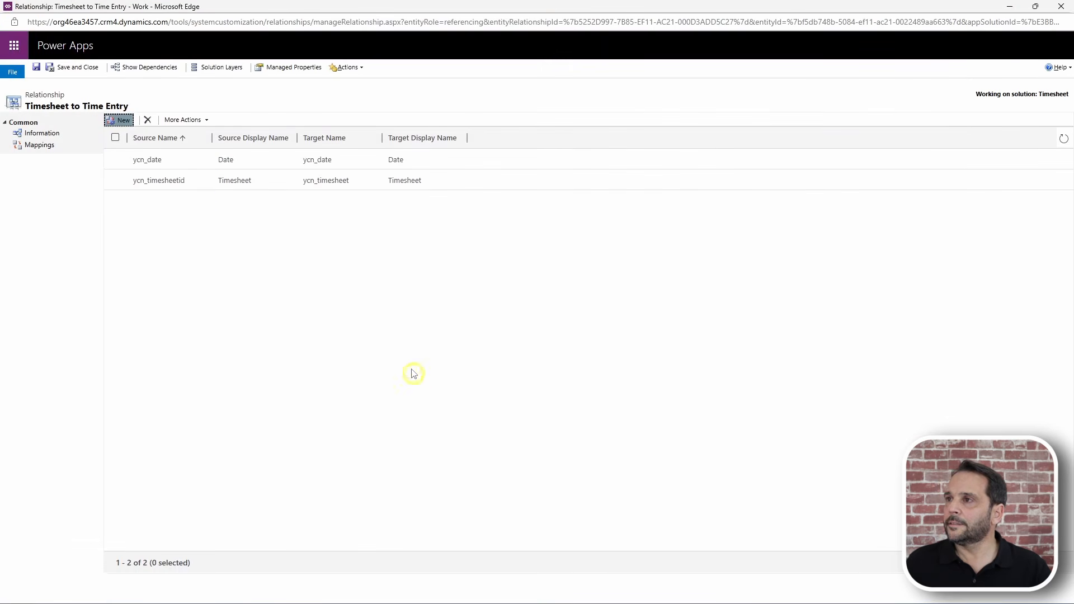
Save and close the relationship, then publish all customizations and close the classic solution explorer
{"action": "left_click", "coordinate": [72, 67]}
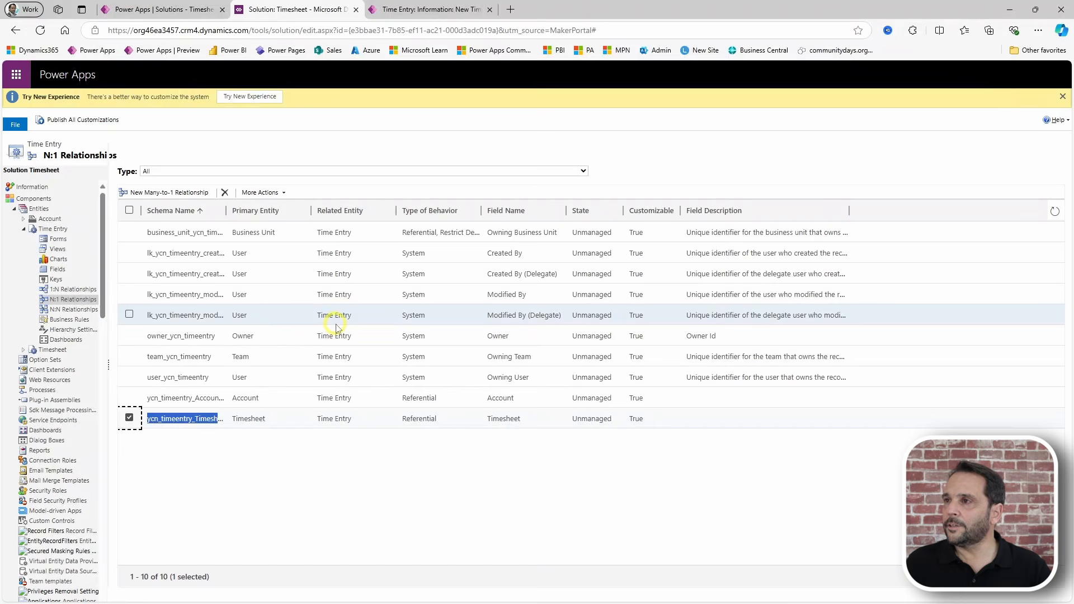
{"action": "left_click", "coordinate": [77, 120]}
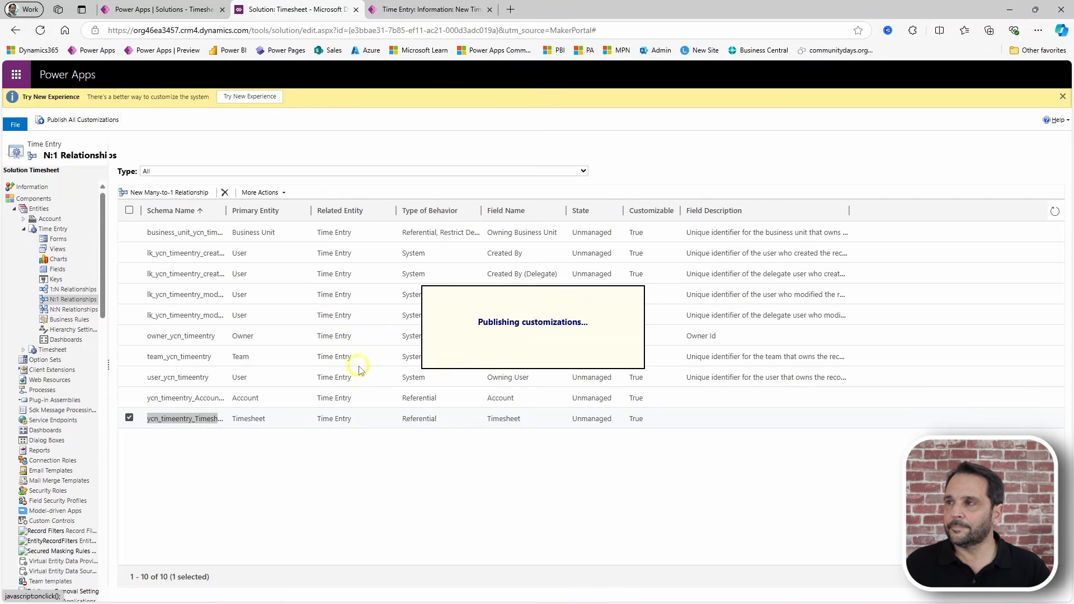
{"action": "left_click", "coordinate": [356, 9]}
In the Timesheet app, reopen the 10/13/2024 timesheet and start a new time entry from it to check the date mapping
{"action": "left_click", "coordinate": [280, 12]}
{"action": "left_click", "coordinate": [44, 203]}
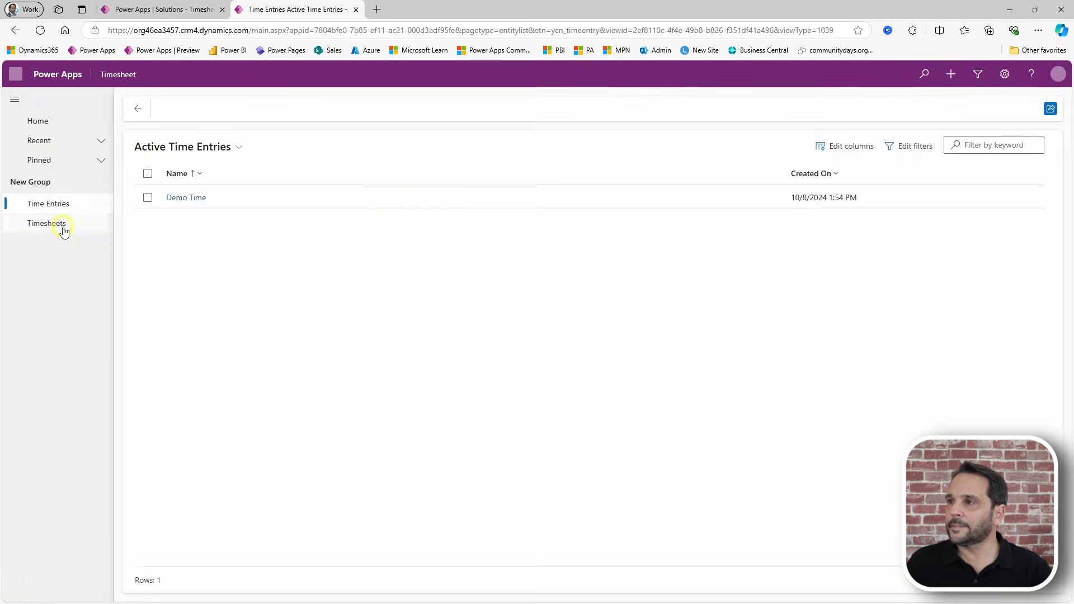
{"action": "left_click", "coordinate": [64, 231]}
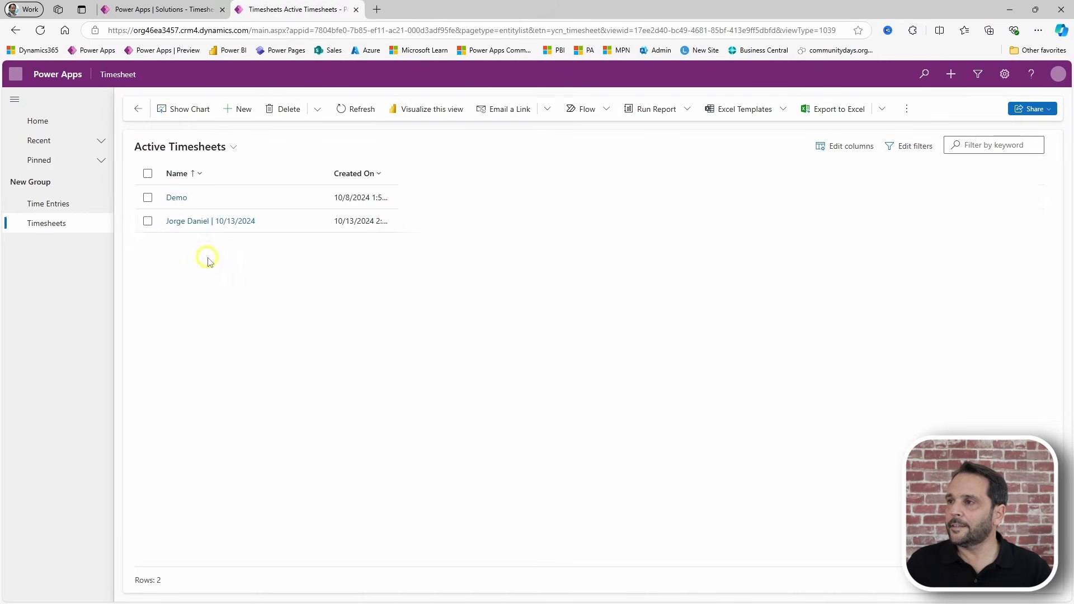
{"action": "left_click", "coordinate": [192, 222]}
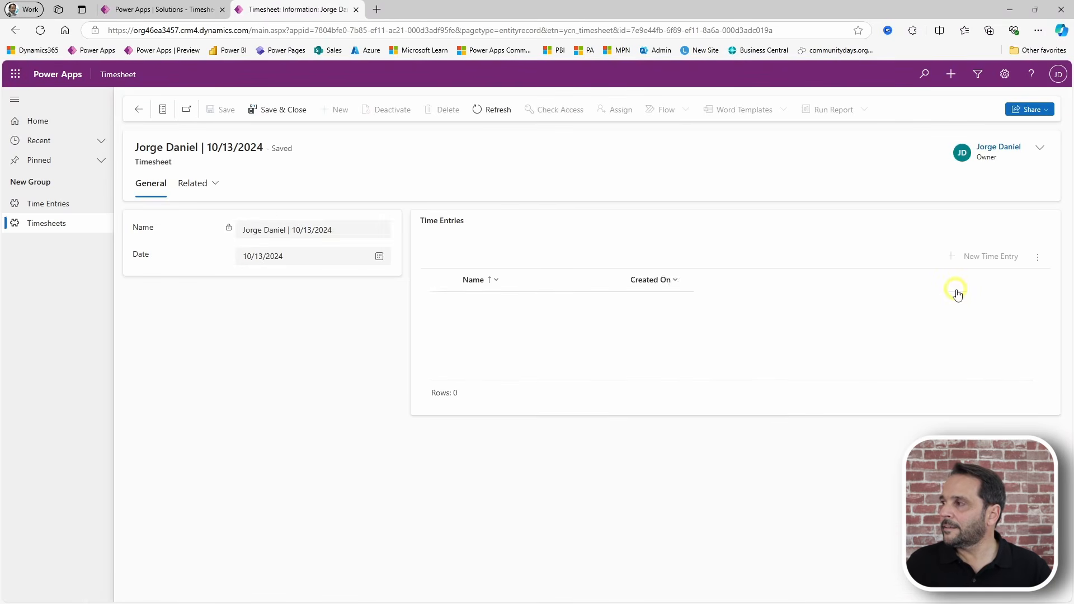
{"action": "left_click", "coordinate": [979, 256]}
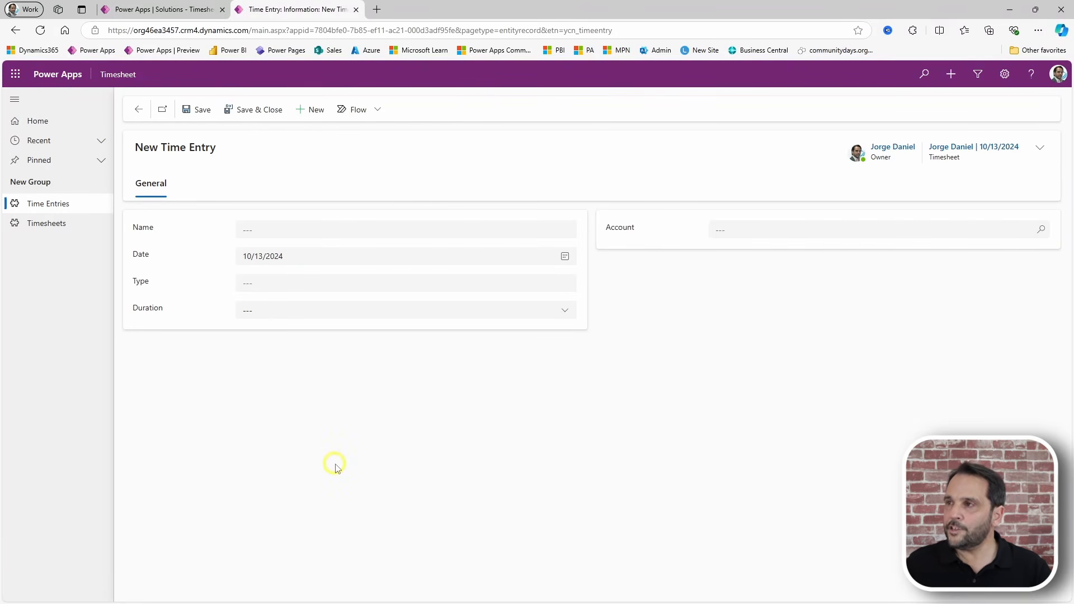
Make the Date field read-only on the Time Entry table's main Information form, and save and publish the form
{"action": "left_click", "coordinate": [153, 8]}
{"action": "left_click", "coordinate": [37, 298]}
{"action": "left_click", "coordinate": [50, 331]}
{"action": "left_click", "coordinate": [103, 405]}
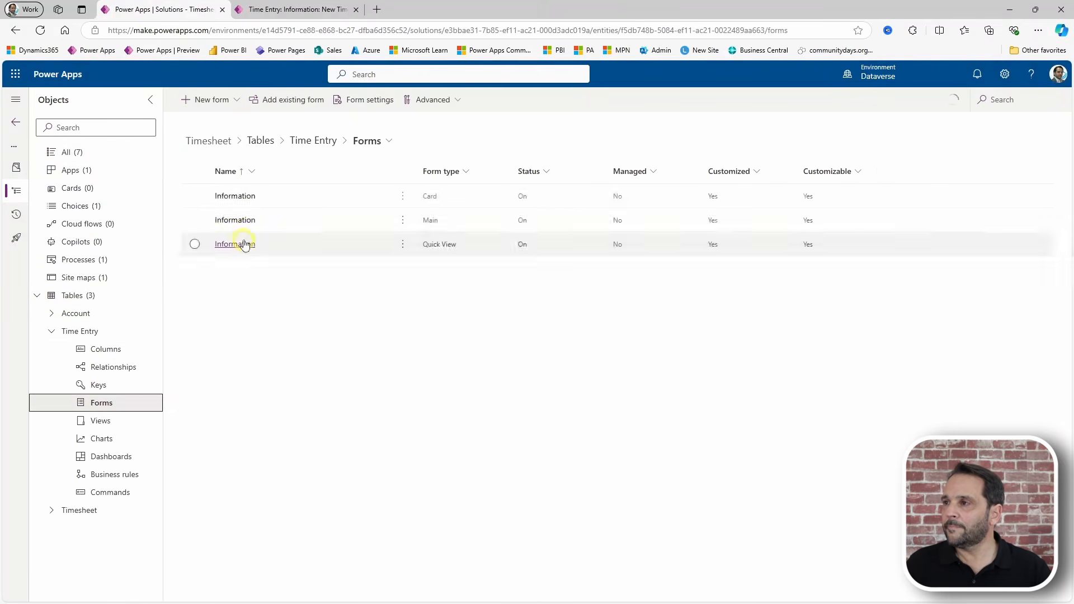
{"action": "left_click", "coordinate": [234, 223]}
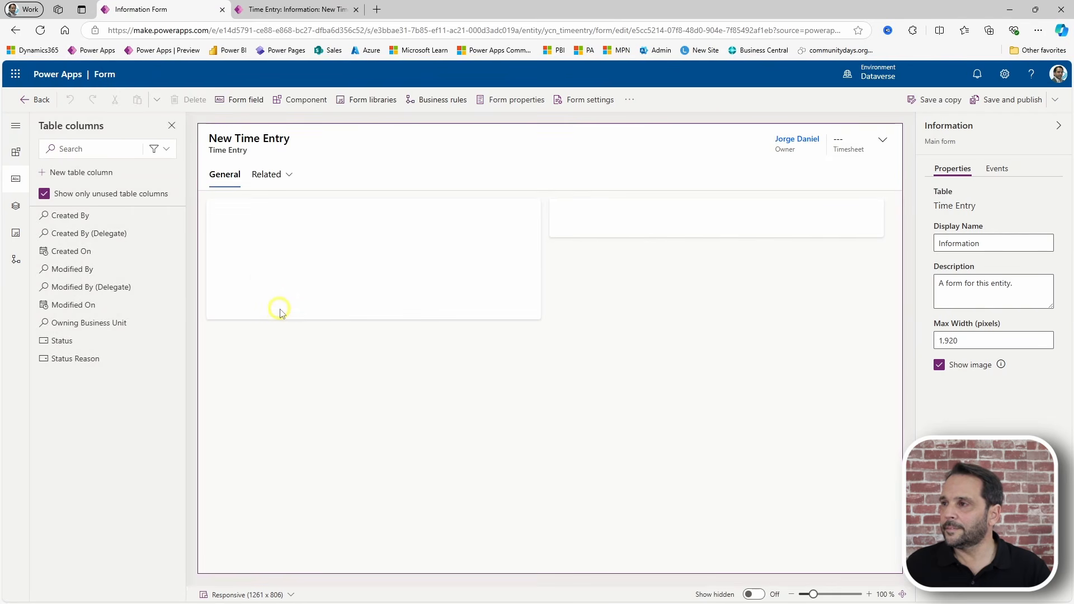
{"action": "left_click", "coordinate": [246, 247]}
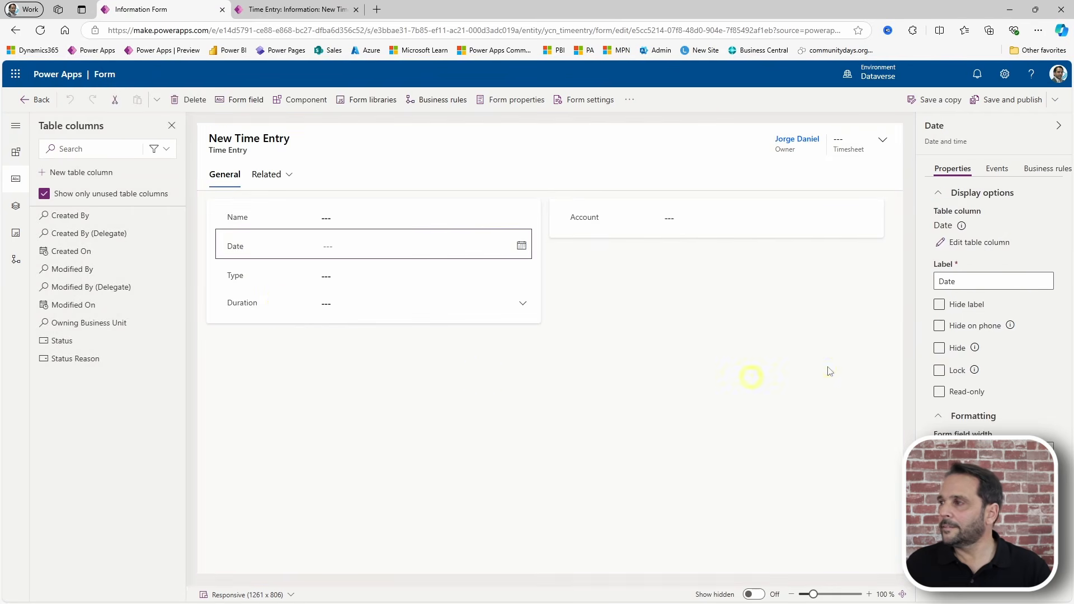
{"action": "left_click", "coordinate": [940, 392]}
{"action": "left_click", "coordinate": [1002, 100]}
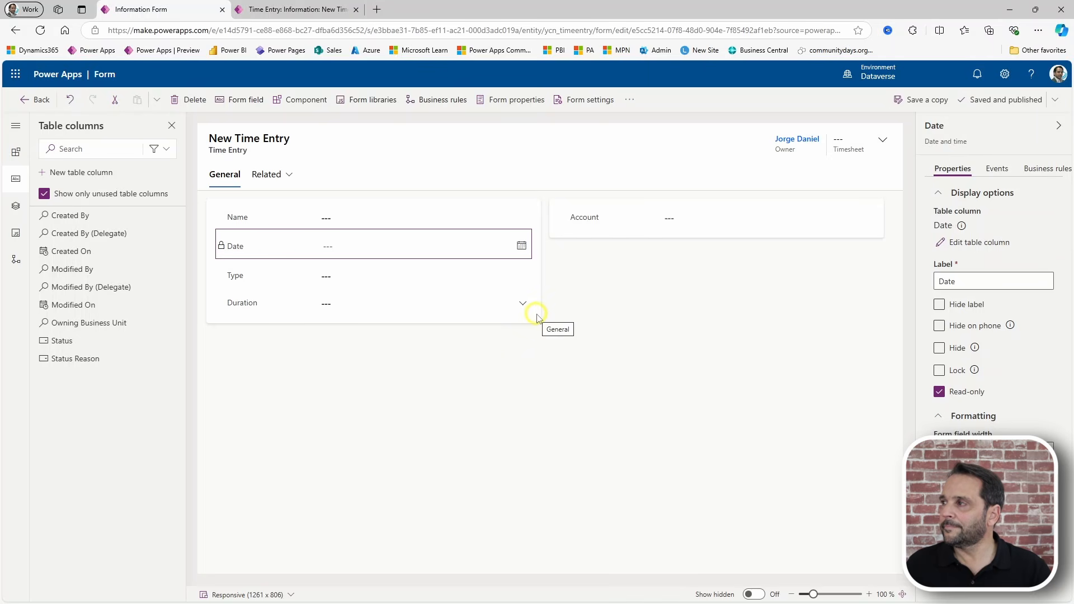
Check in the Time Entry table's advanced properties whether it leverages quick-create forms, and close the properties without saving
{"action": "left_click", "coordinate": [277, 5]}
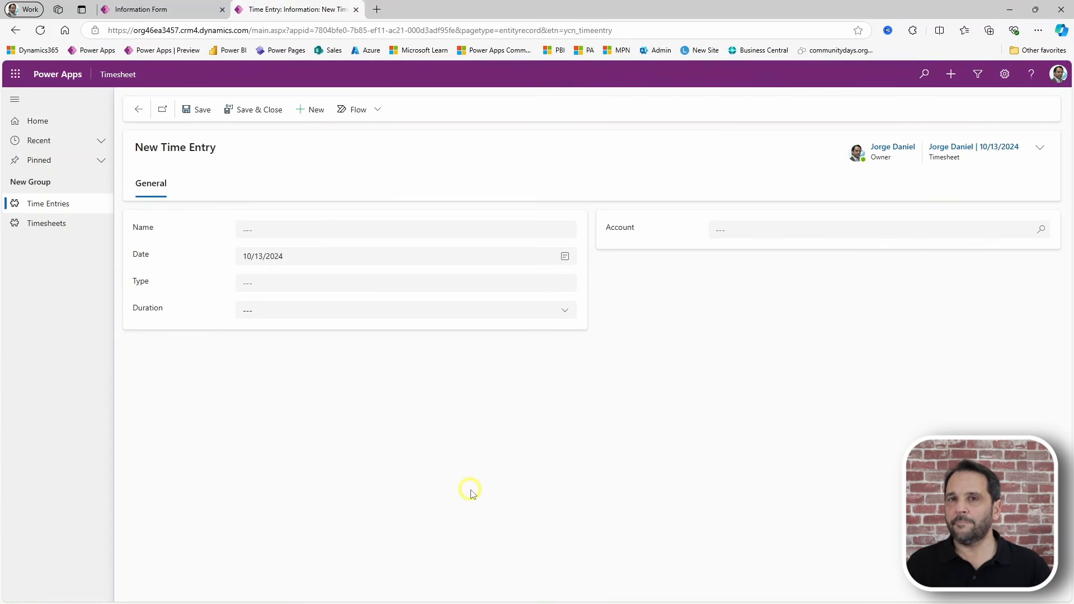
{"action": "left_click", "coordinate": [159, 10]}
{"action": "left_click", "coordinate": [28, 100]}
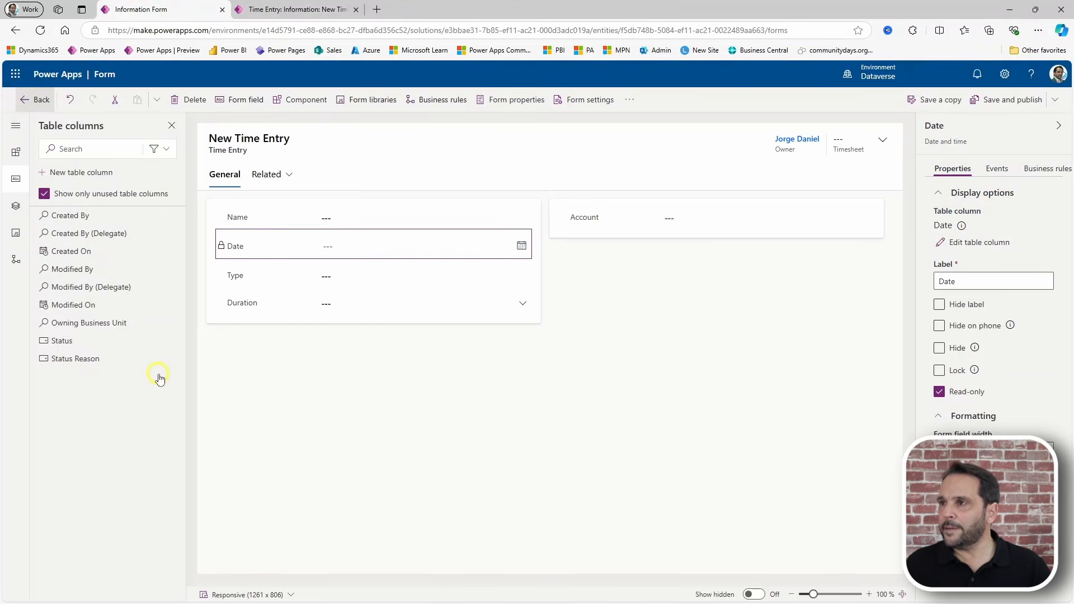
{"action": "left_click", "coordinate": [37, 296]}
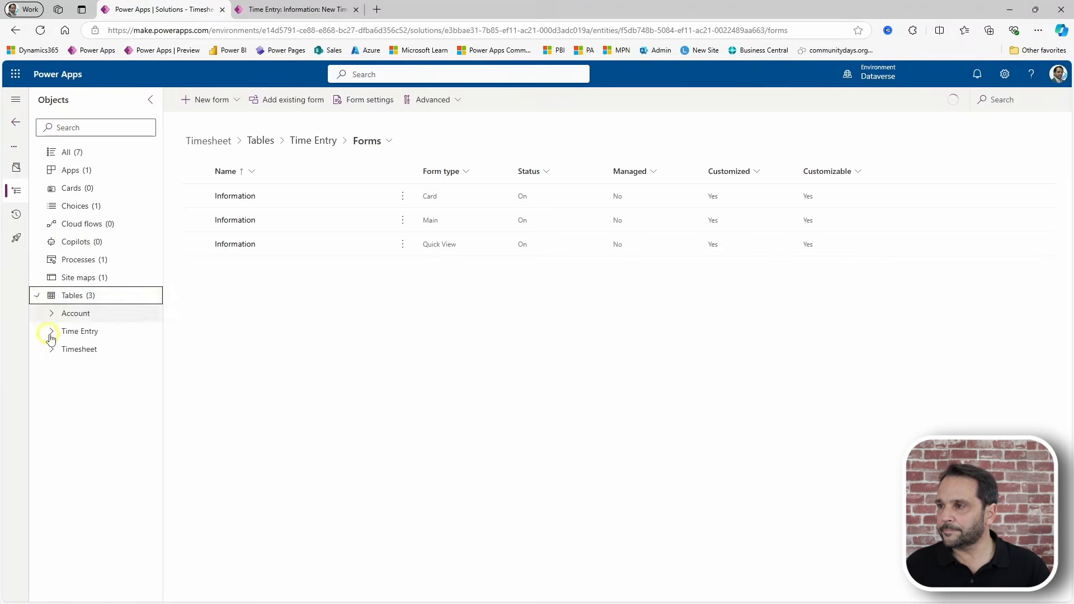
{"action": "left_click", "coordinate": [82, 332]}
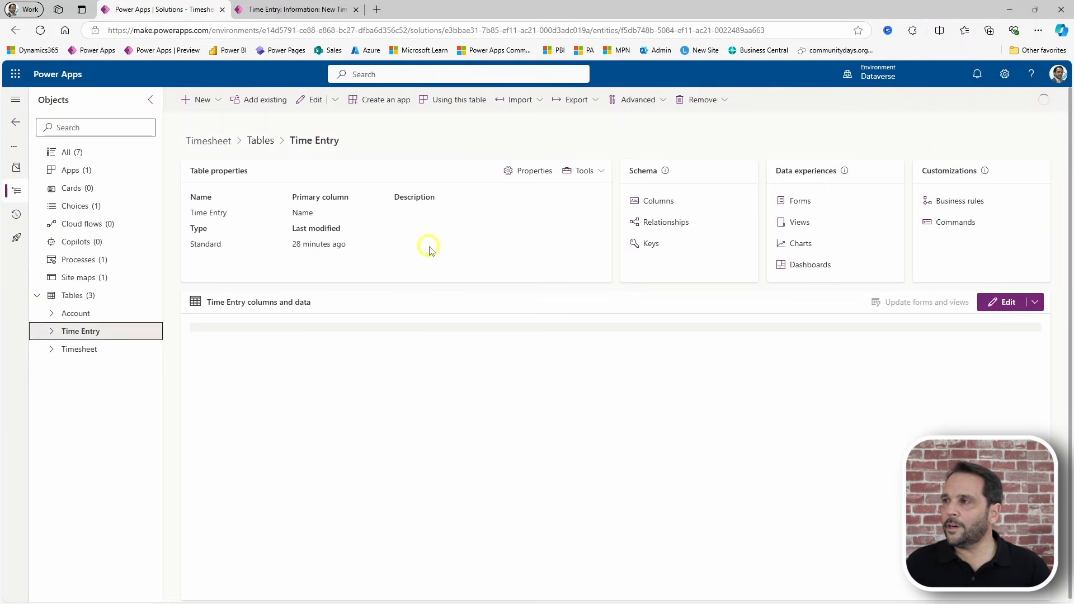
{"action": "left_click", "coordinate": [536, 175]}
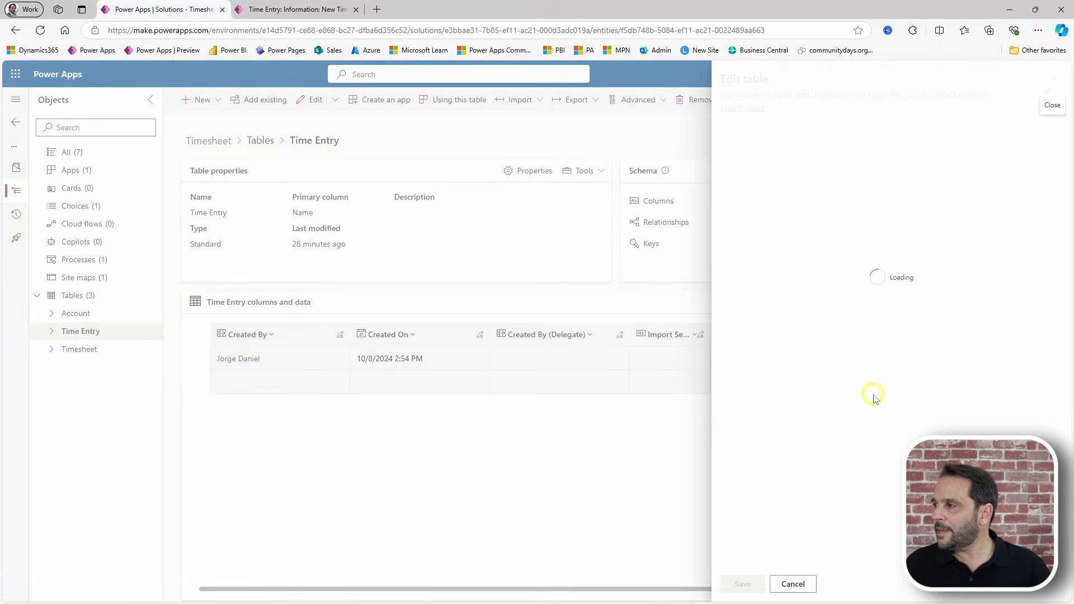
{"action": "left_click", "coordinate": [744, 323]}
{"action": "scroll", "coordinate": [890, 352], "scroll_direction": "down", "scroll_amount": 8}
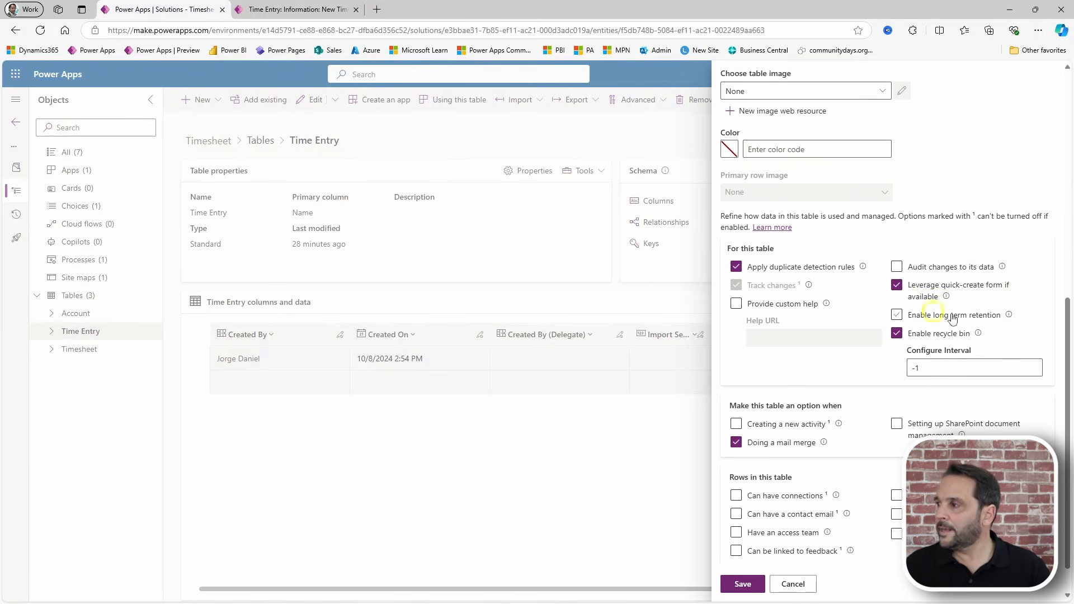
{"action": "left_click", "coordinate": [795, 584]}
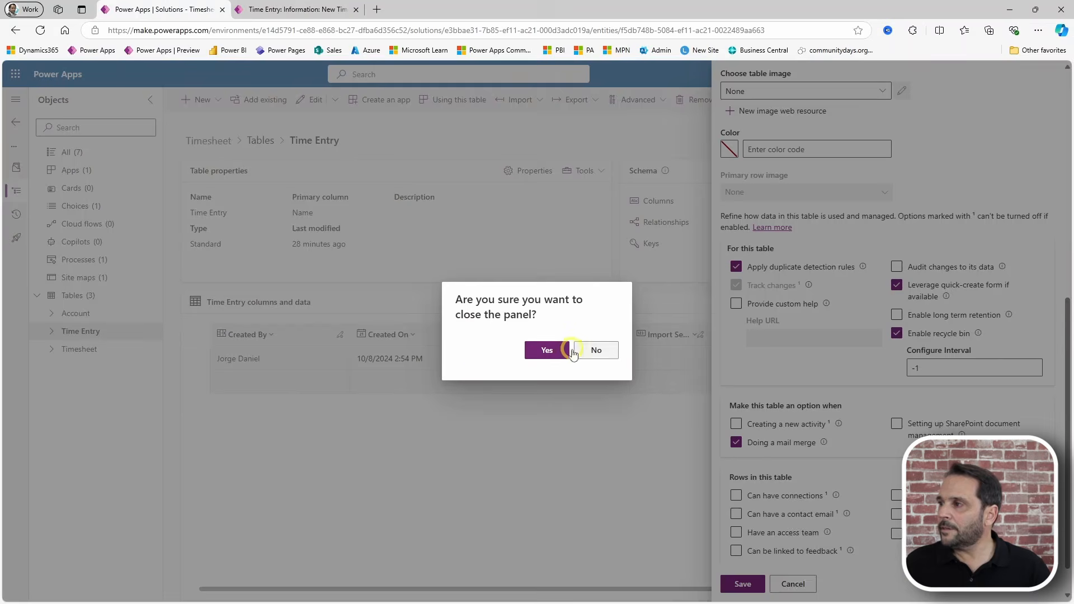
{"action": "left_click", "coordinate": [554, 350]}
Create a Quick Create form for the Time Entry table with the Timesheet, Name, Date, Duration and Account columns
{"action": "left_click", "coordinate": [801, 201]}
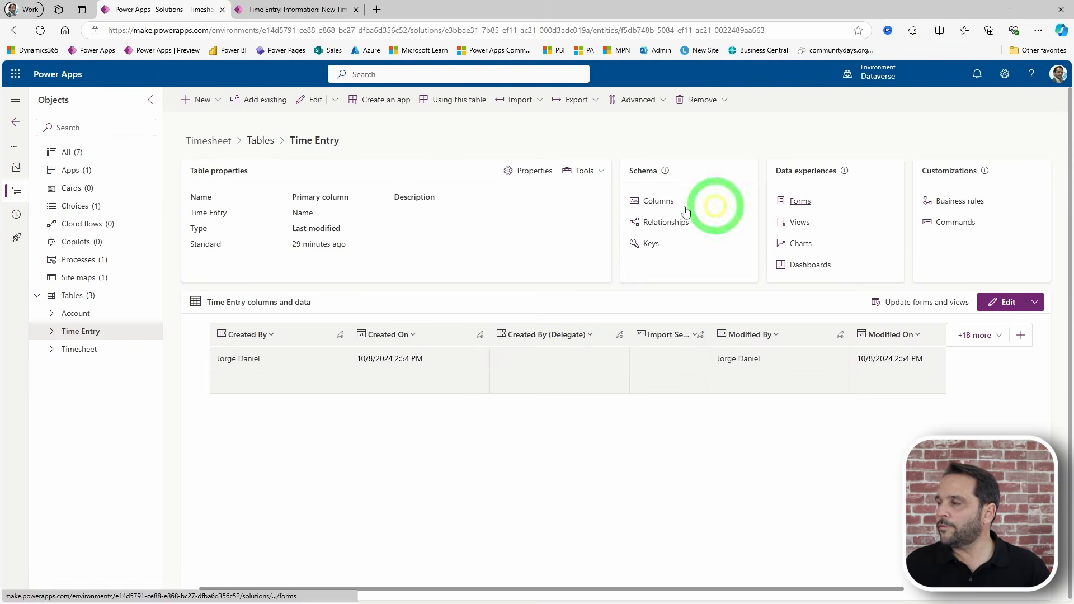
{"action": "left_click", "coordinate": [230, 102]}
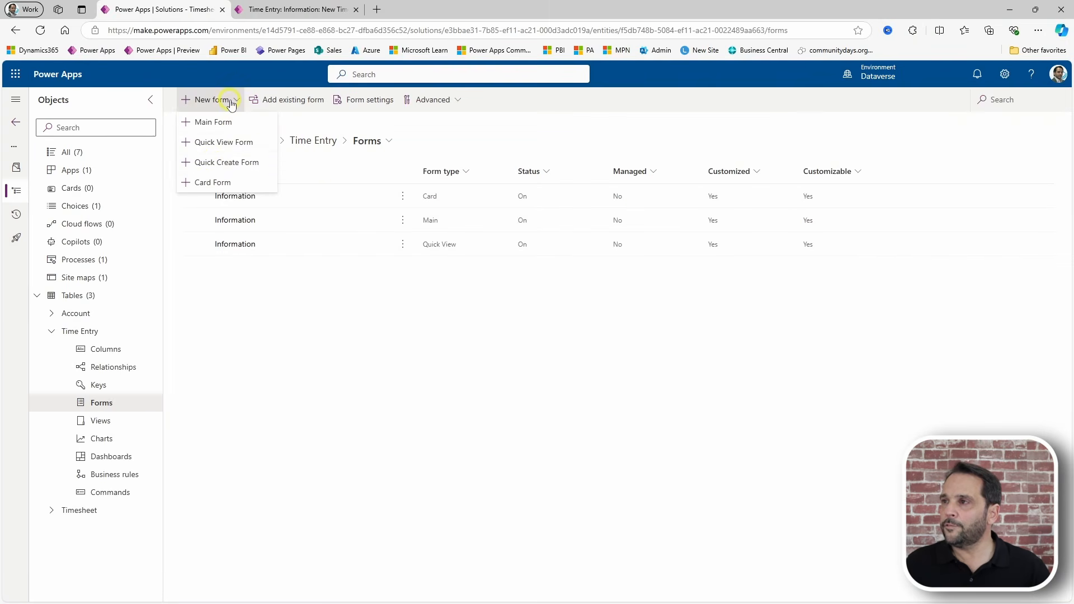
{"action": "left_click", "coordinate": [238, 163]}
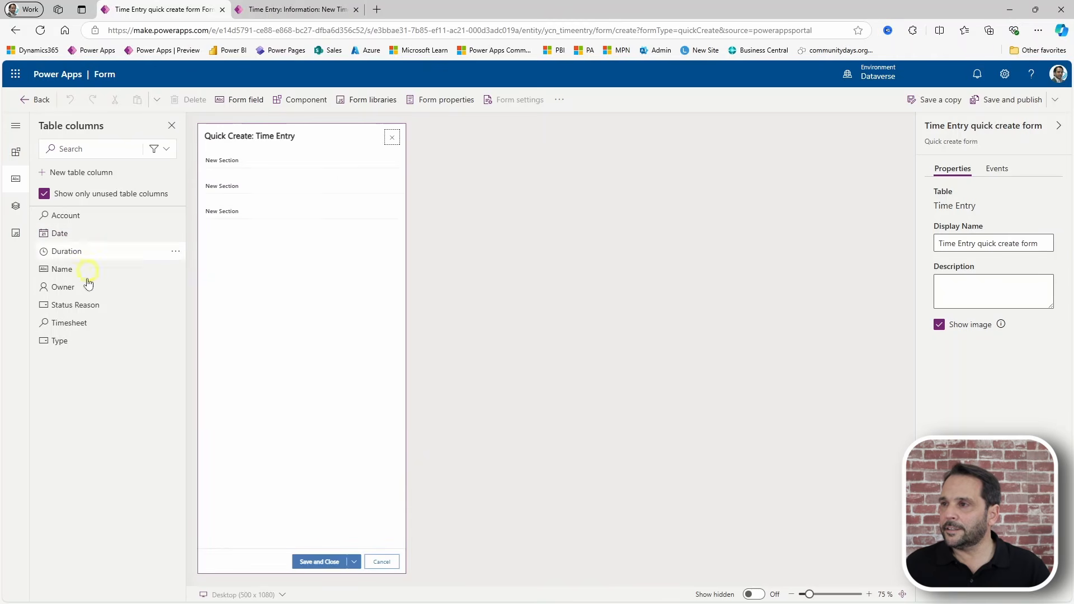
{"action": "left_click", "coordinate": [72, 325]}
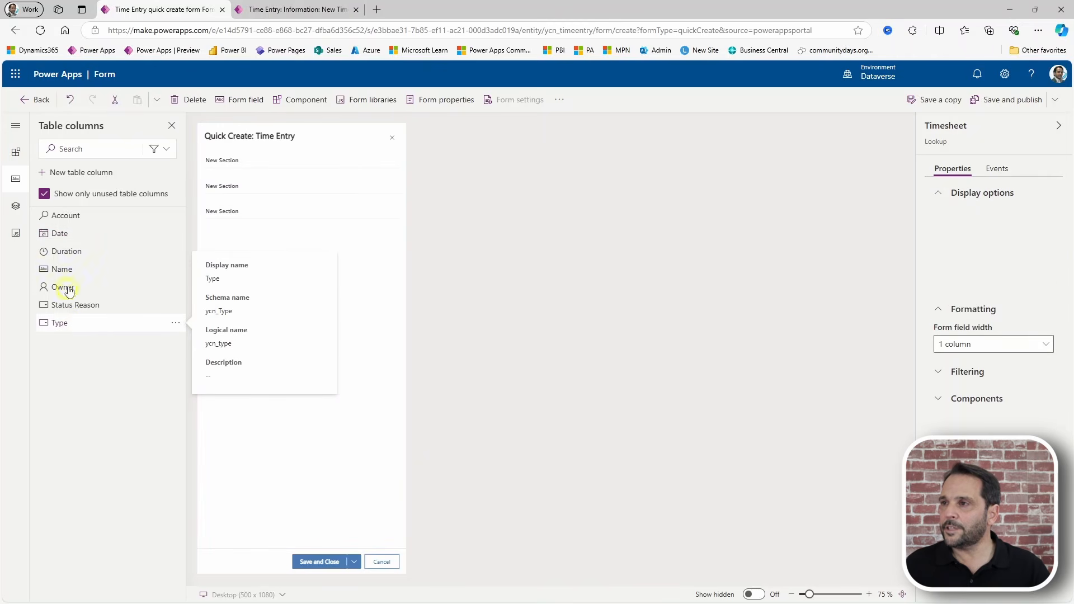
{"action": "left_click", "coordinate": [56, 270]}
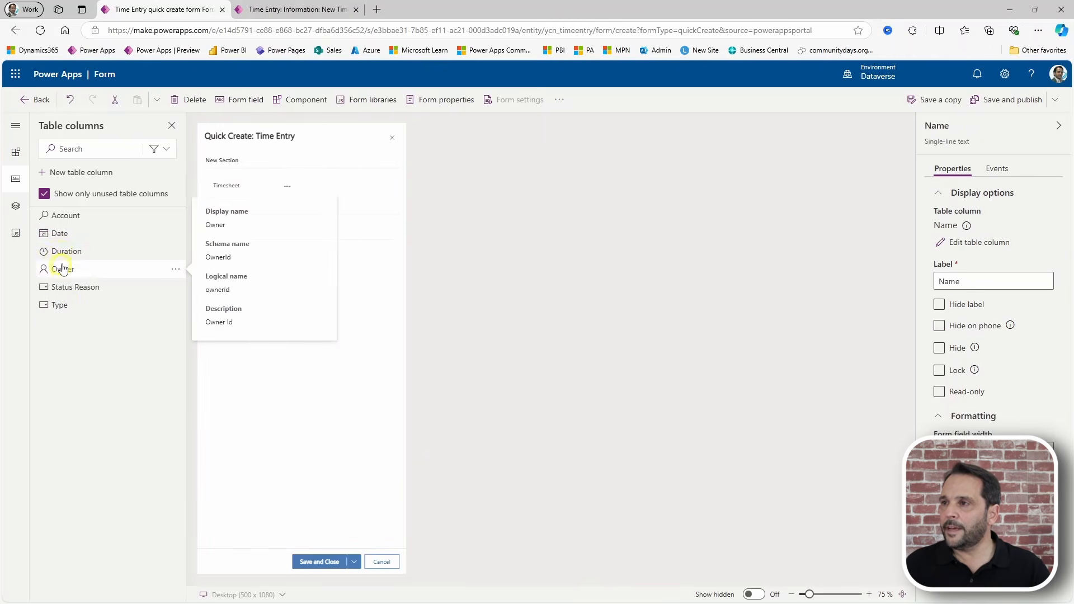
{"action": "left_click", "coordinate": [58, 234]}
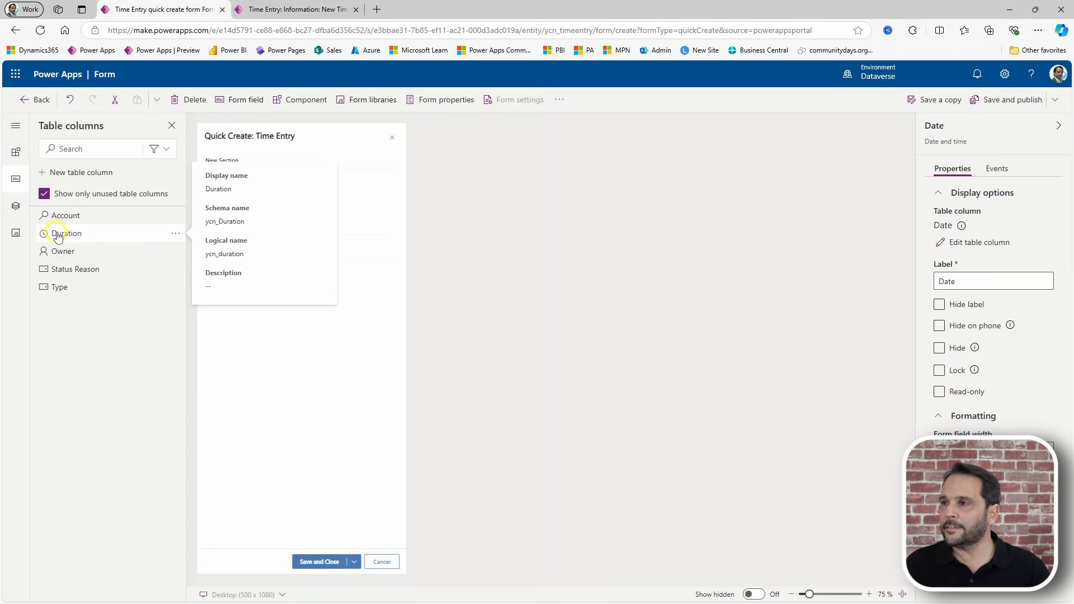
{"action": "left_click", "coordinate": [58, 235]}
{"action": "left_click", "coordinate": [60, 215]}
Make the Timesheet and Date fields read-only on the quick create form, save and publish it, and return to the forms list
{"action": "left_click", "coordinate": [236, 184]}
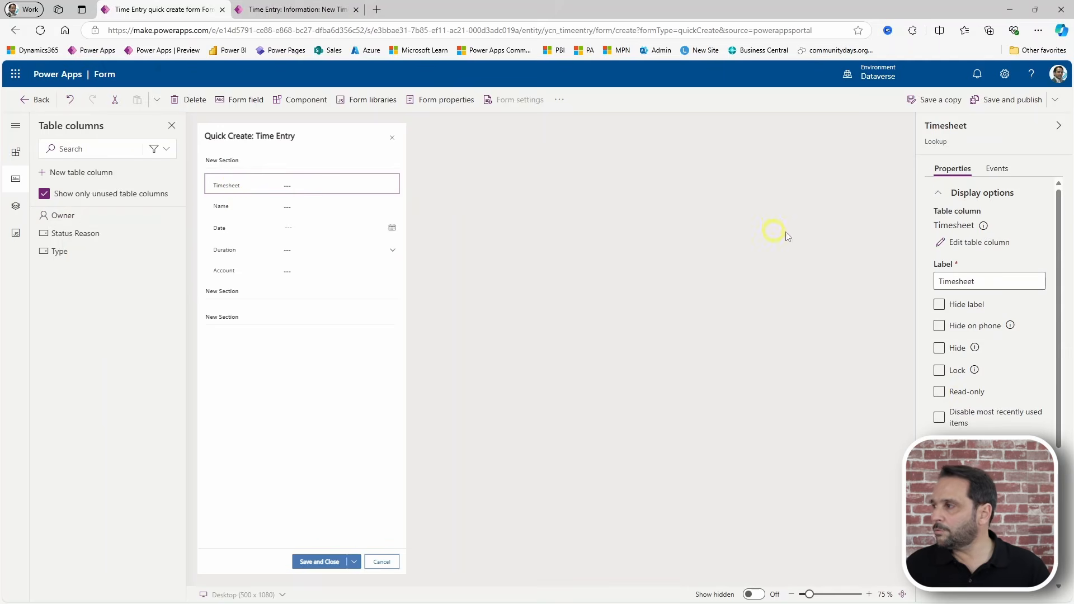
{"action": "left_click", "coordinate": [952, 398]}
{"action": "left_click", "coordinate": [231, 229]}
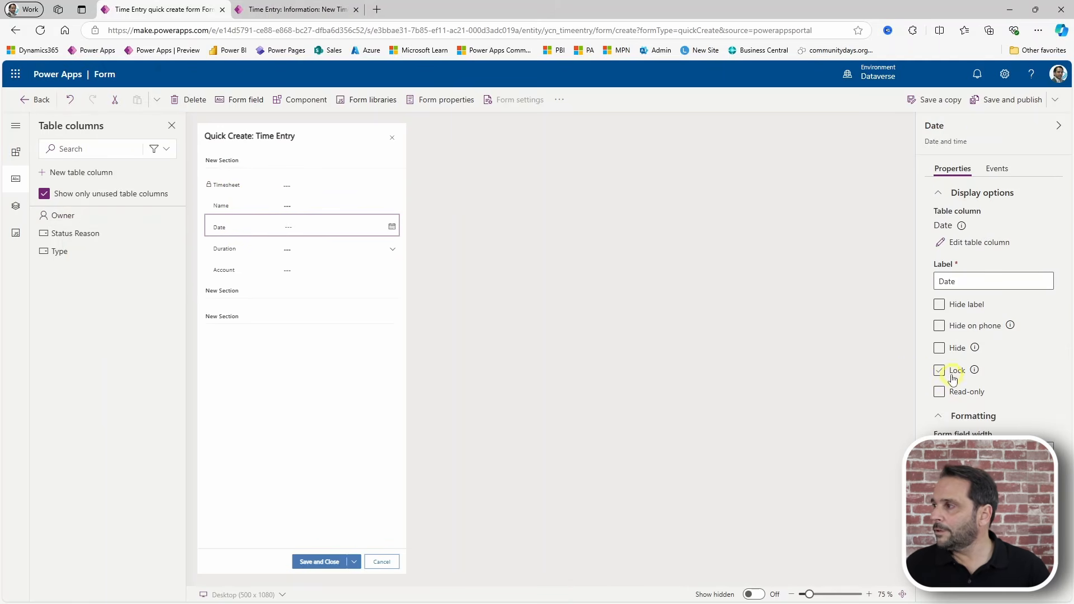
{"action": "left_click", "coordinate": [940, 392]}
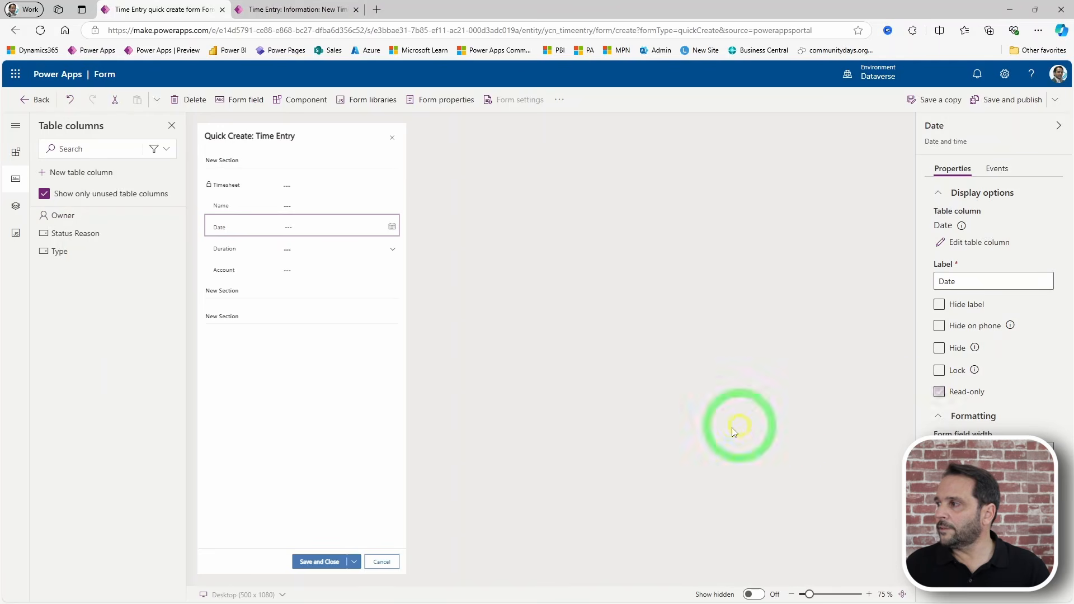
{"action": "left_click", "coordinate": [980, 100]}
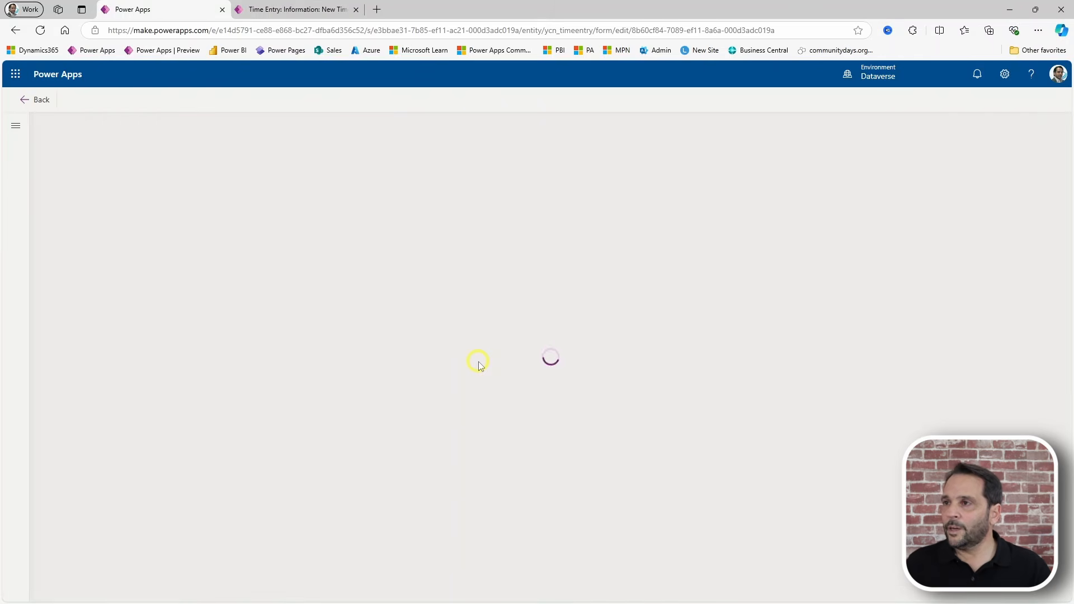
{"action": "left_click", "coordinate": [41, 101]}
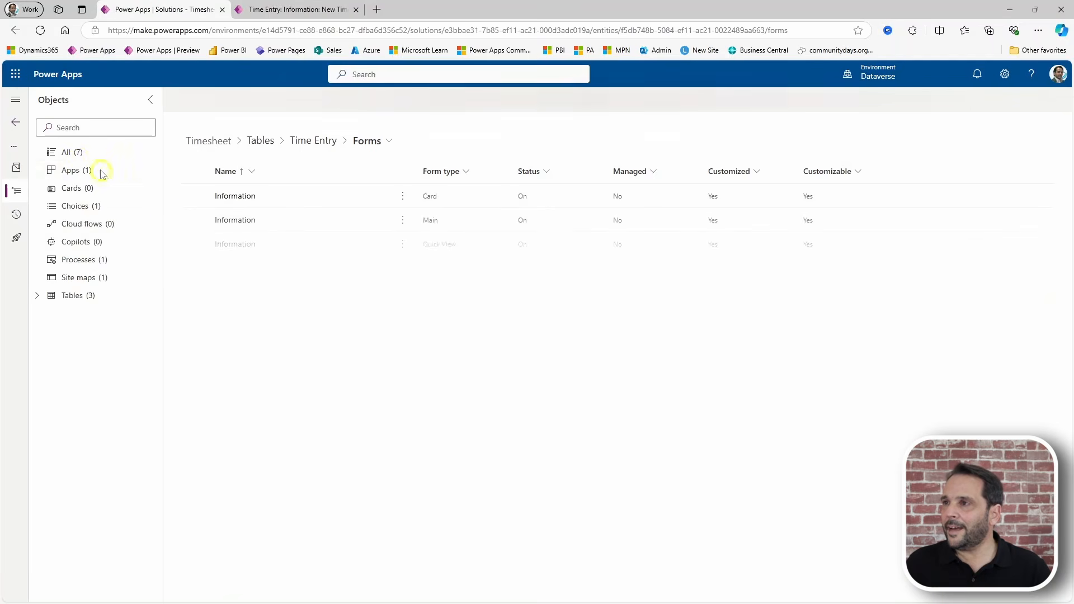
Open the Timesheet app for editing, check that its Time Entries forms include the quick create form, and publish the app
{"action": "left_click", "coordinate": [84, 170]}
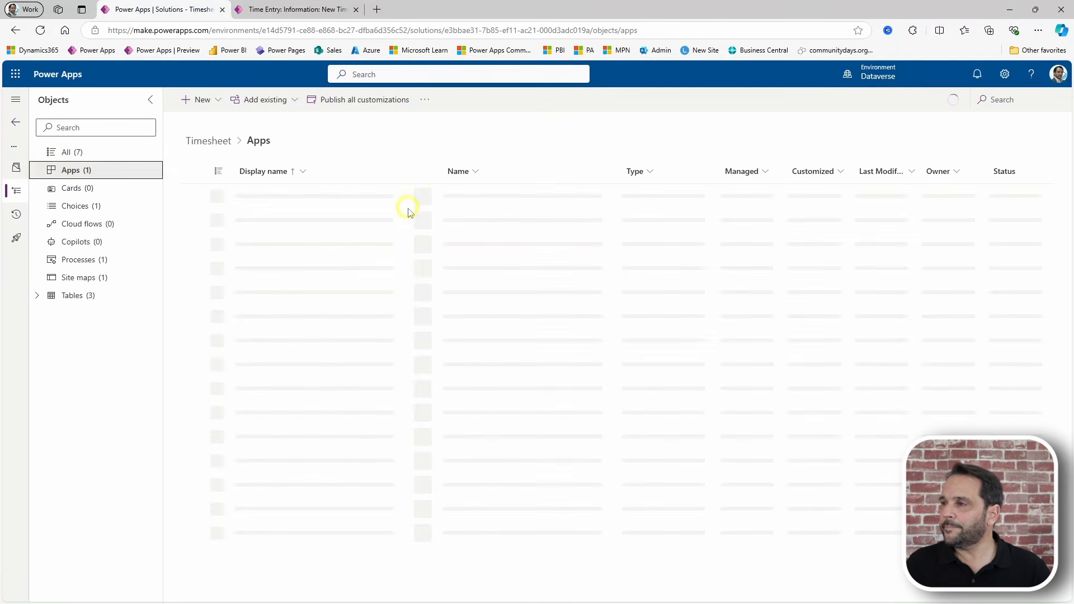
{"action": "left_click", "coordinate": [427, 197]}
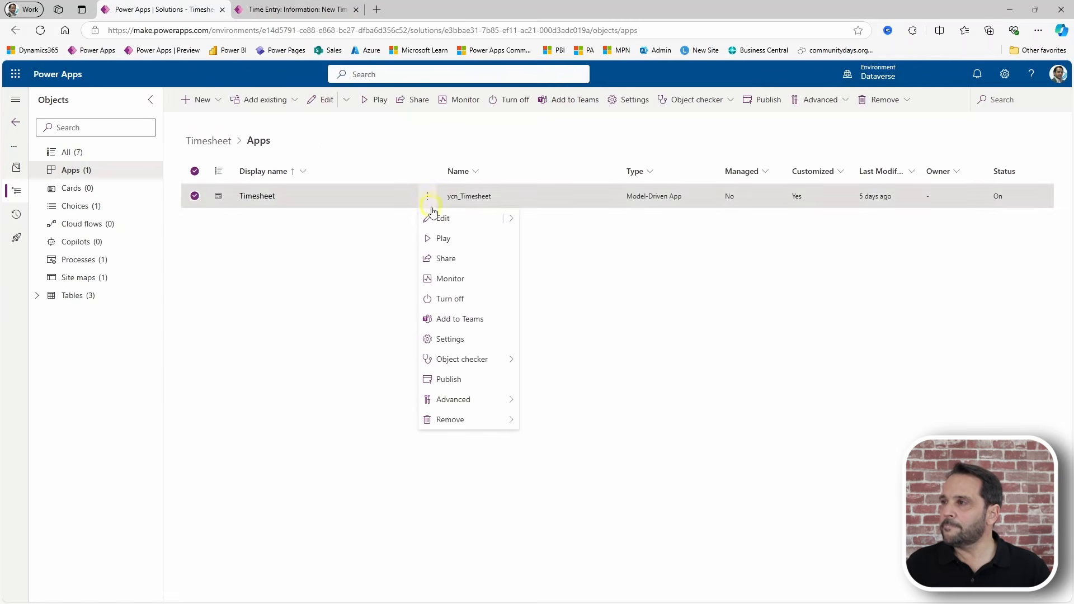
{"action": "left_click", "coordinate": [443, 218]}
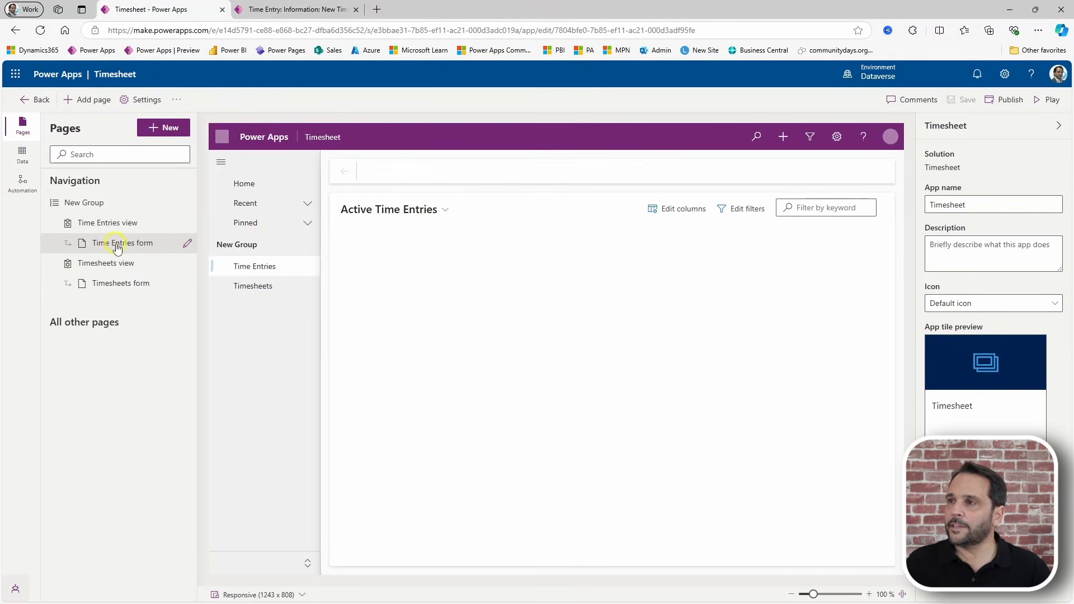
{"action": "left_click", "coordinate": [114, 252]}
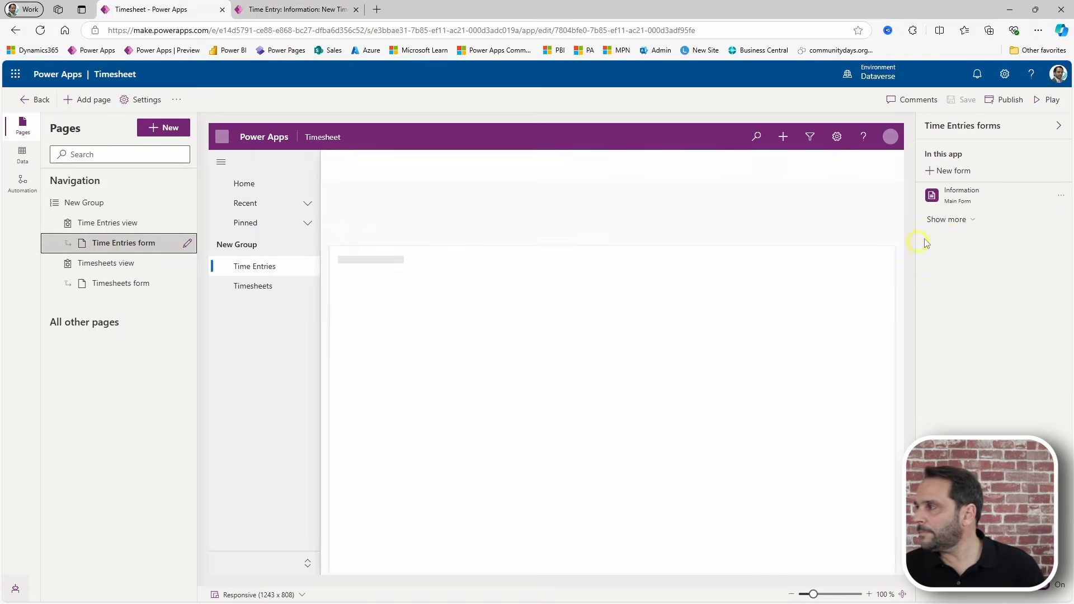
{"action": "left_click", "coordinate": [972, 222]}
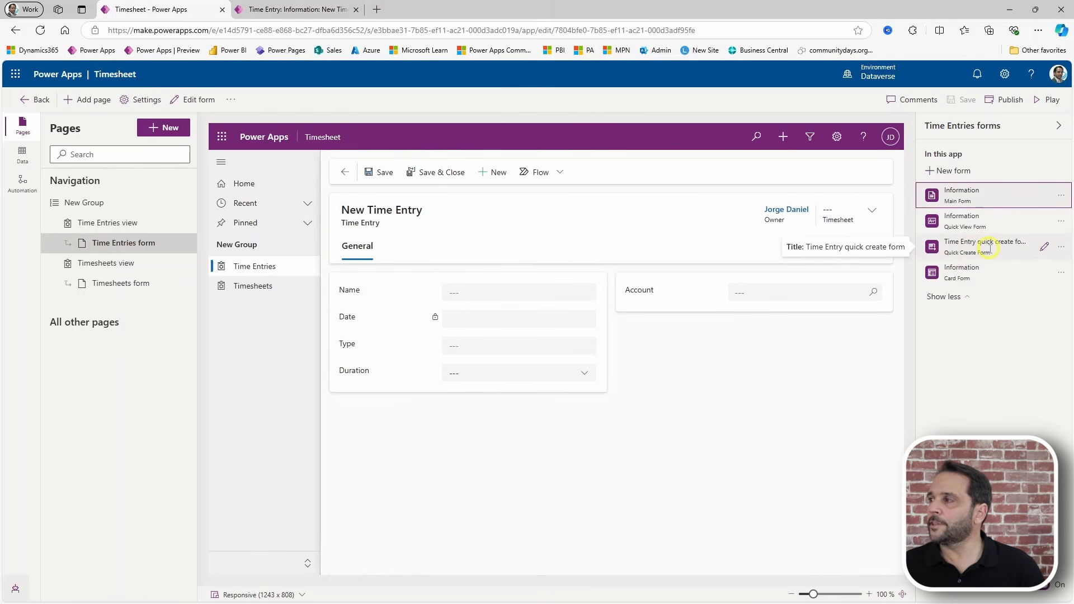
{"action": "left_click", "coordinate": [1021, 106]}
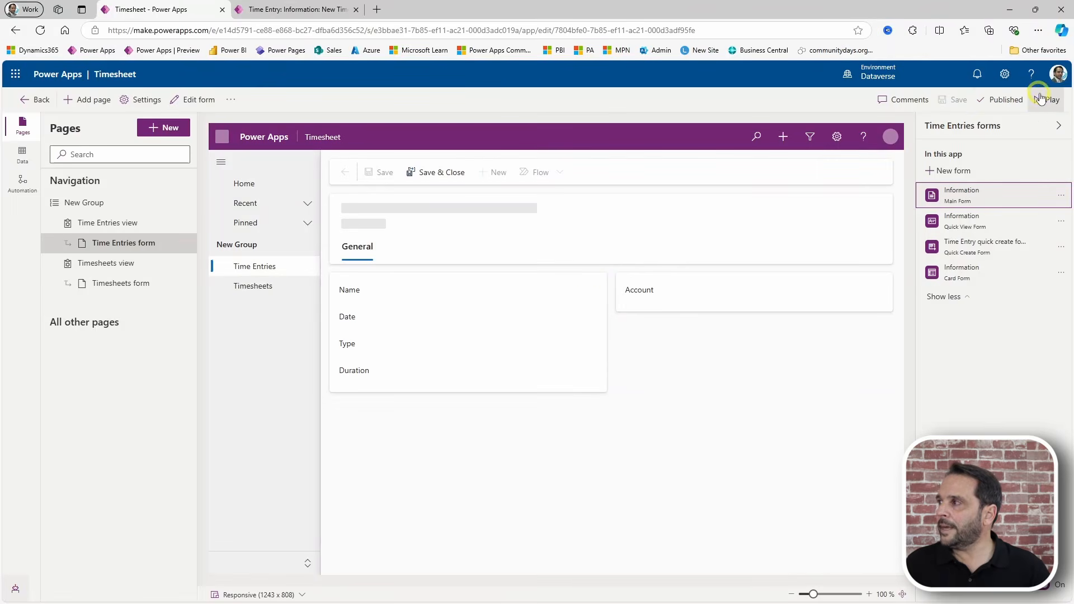
Play the Timesheet app, open the 10/13/2024 timesheet and start a new time entry to test the quick create form
{"action": "left_click", "coordinate": [1040, 98]}
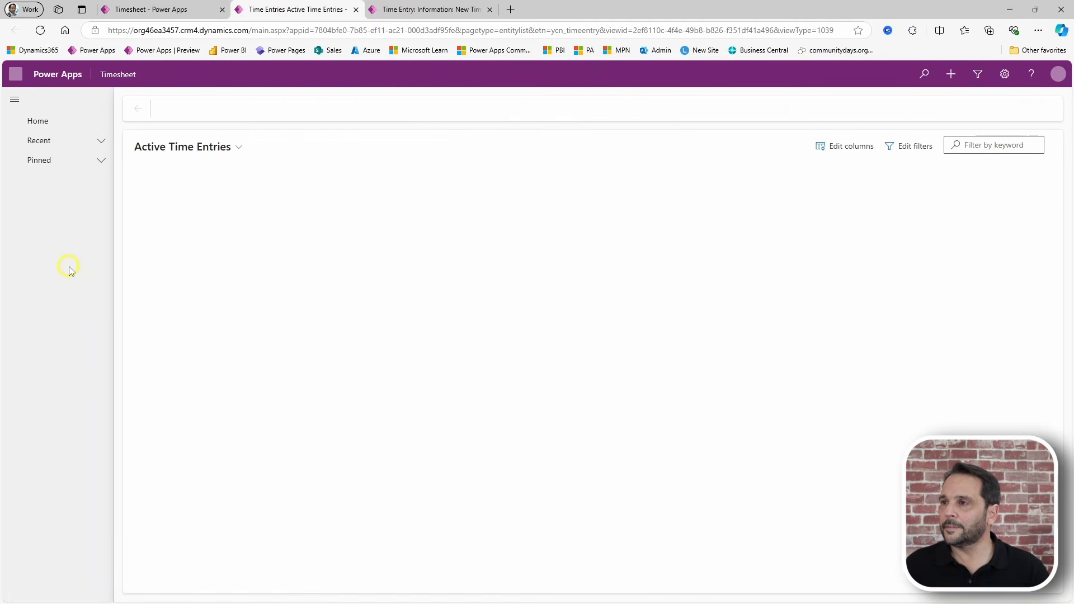
{"action": "left_click", "coordinate": [45, 227]}
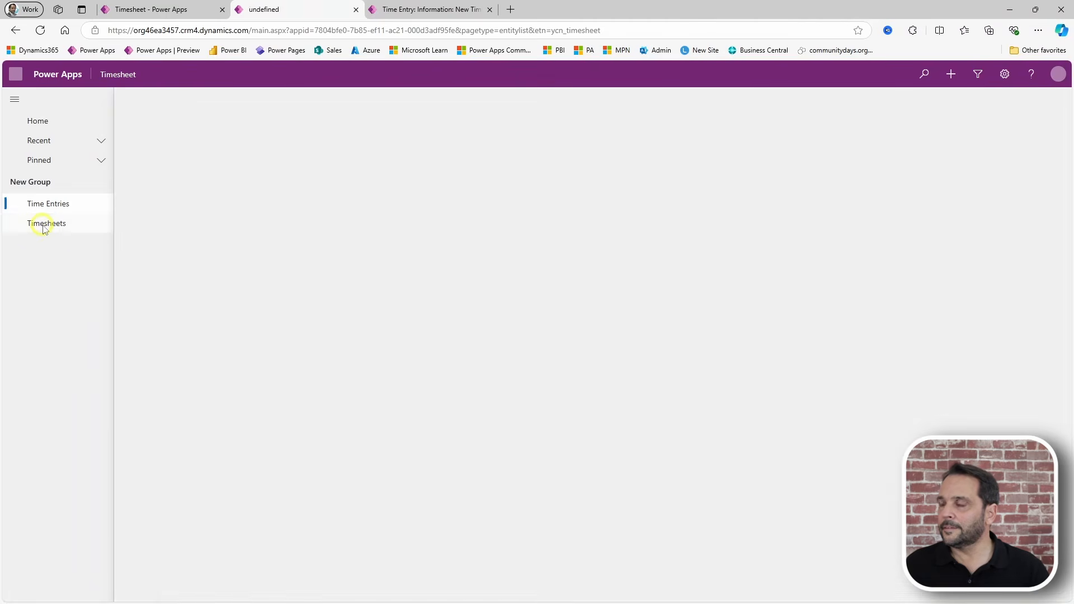
{"action": "left_click", "coordinate": [190, 222]}
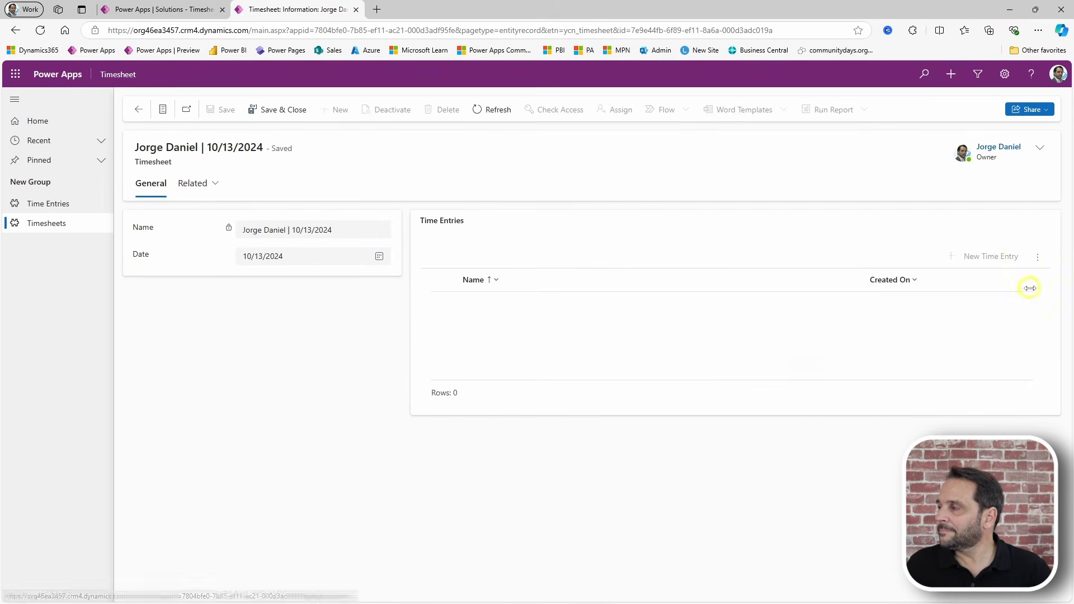
{"action": "left_click", "coordinate": [990, 257]}
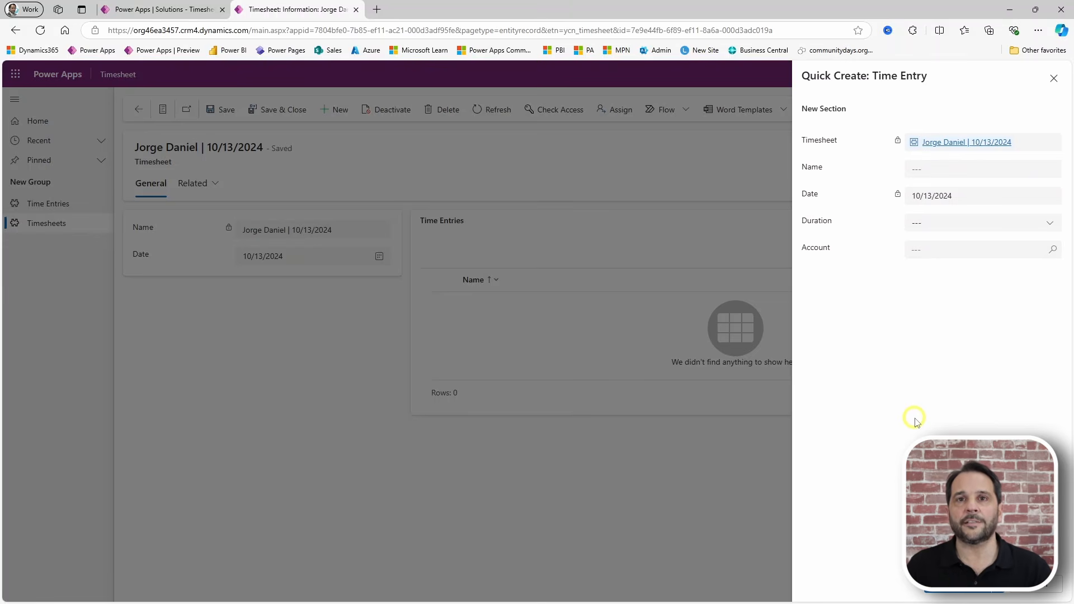
Back in the Timesheet solution, start a new column with the display name Total Time in the Timesheet table
{"action": "left_click", "coordinate": [138, 11]}
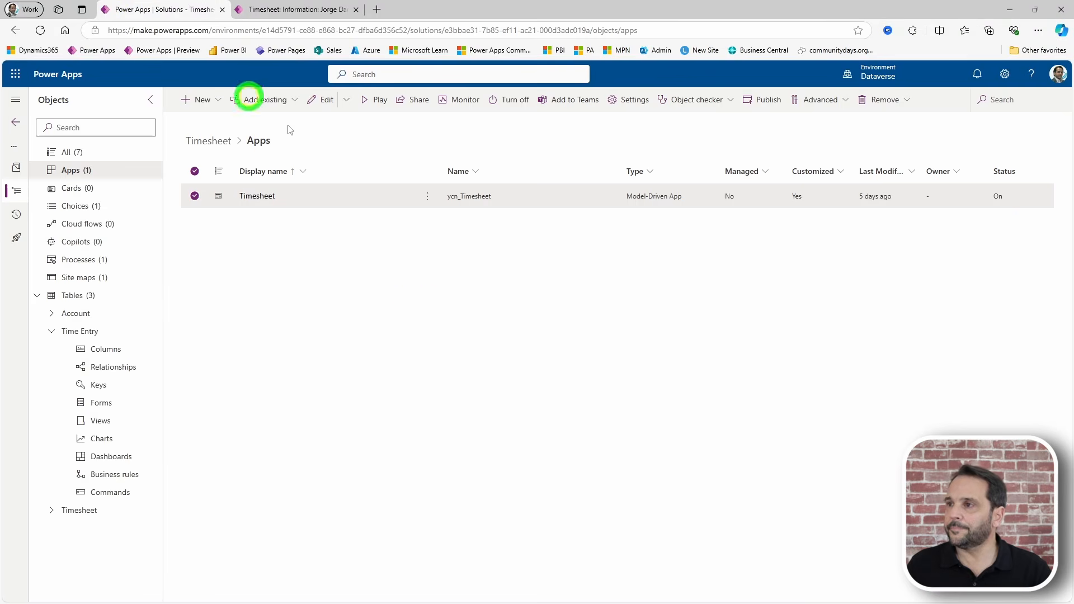
{"action": "left_click", "coordinate": [52, 332]}
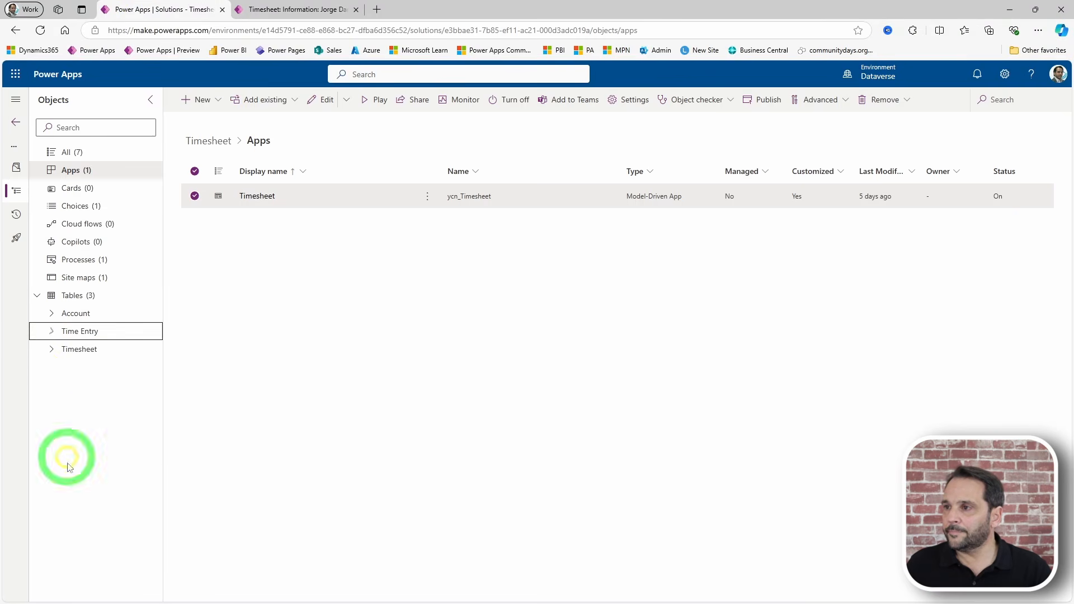
{"action": "left_click", "coordinate": [51, 349]}
{"action": "left_click", "coordinate": [92, 367]}
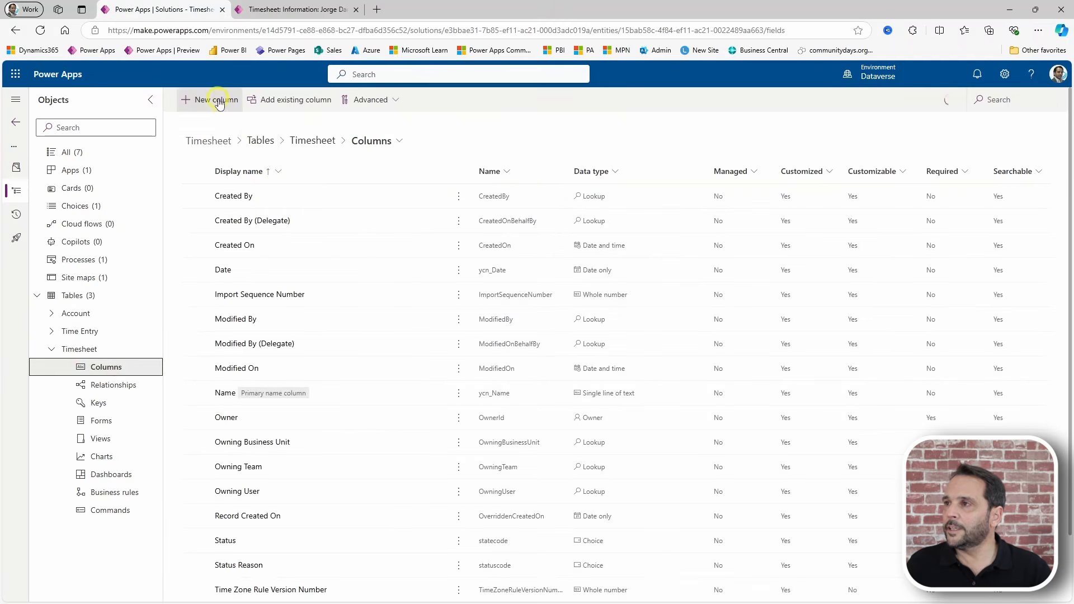
{"action": "left_click", "coordinate": [215, 101]}
{"action": "left_click", "coordinate": [801, 149]}
{"action": "type", "text": "Total Time"}
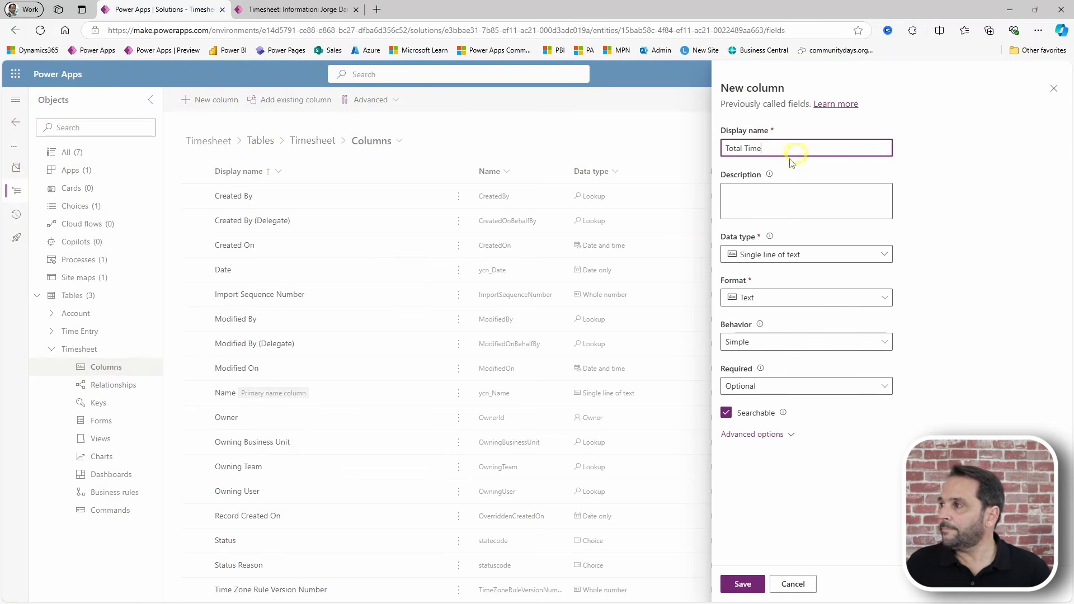
Give the Total Time column the Duration number type and the Rollup behavior, and save it to open its rollup definition
{"action": "left_click", "coordinate": [833, 254]}
{"action": "mouse_move", "coordinate": [880, 320]}
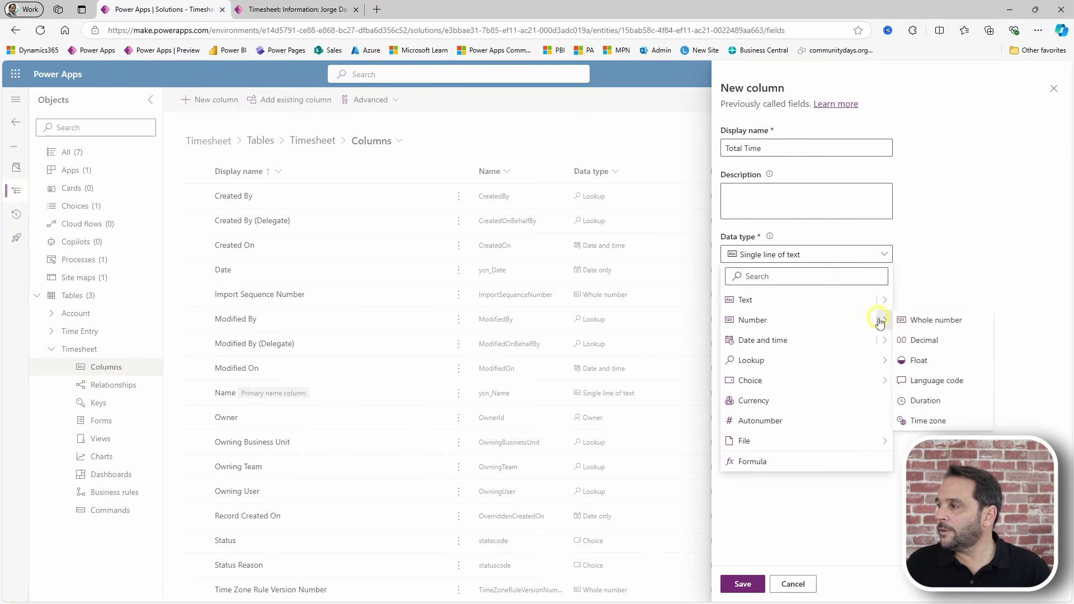
{"action": "left_click", "coordinate": [922, 398]}
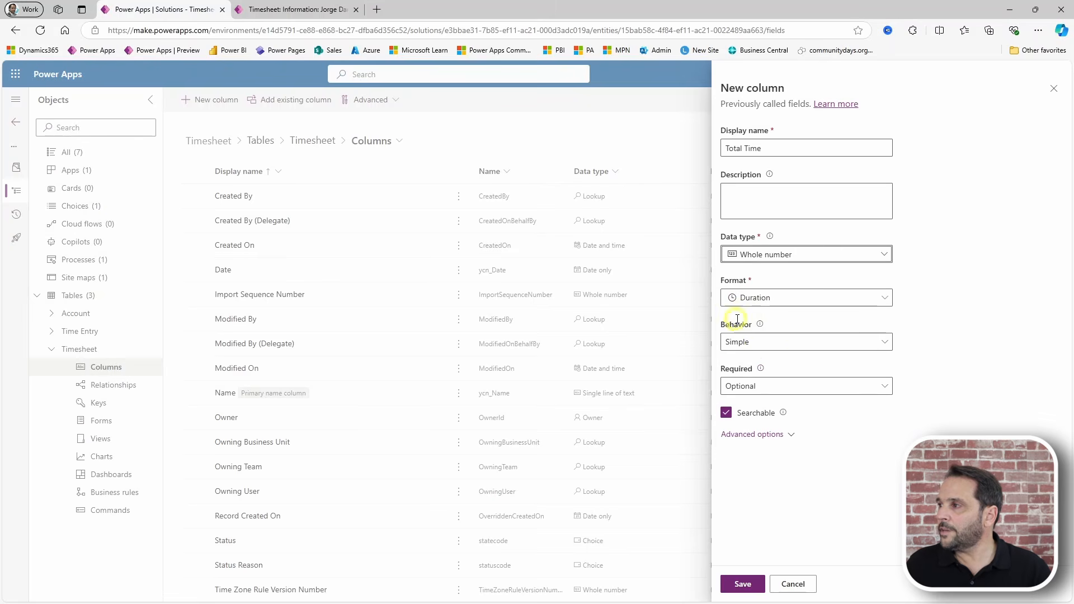
{"action": "left_click", "coordinate": [756, 342]}
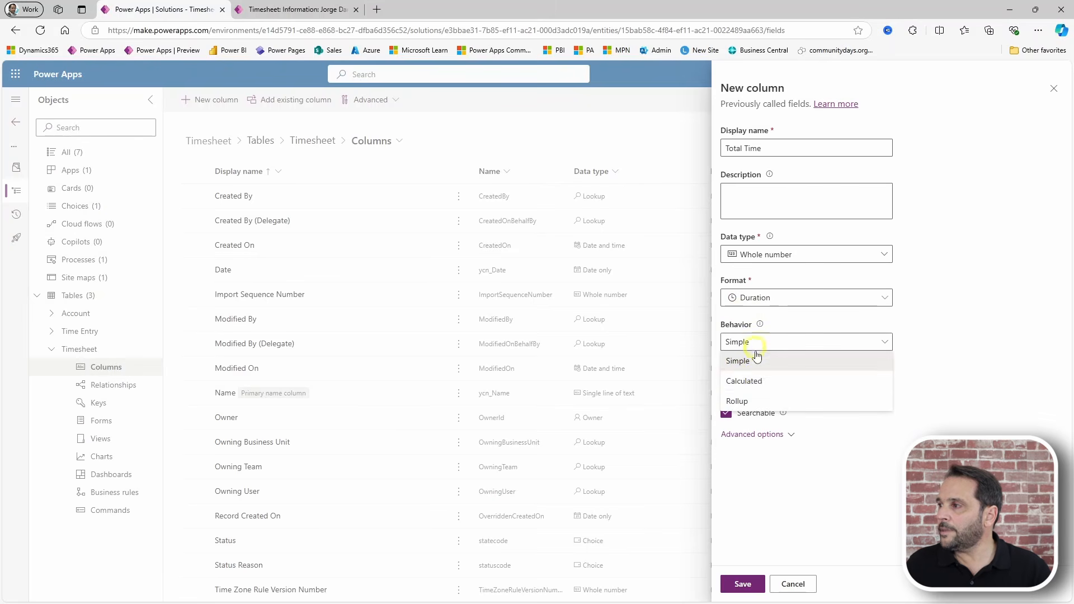
{"action": "left_click", "coordinate": [746, 401]}
{"action": "left_click", "coordinate": [742, 584]}
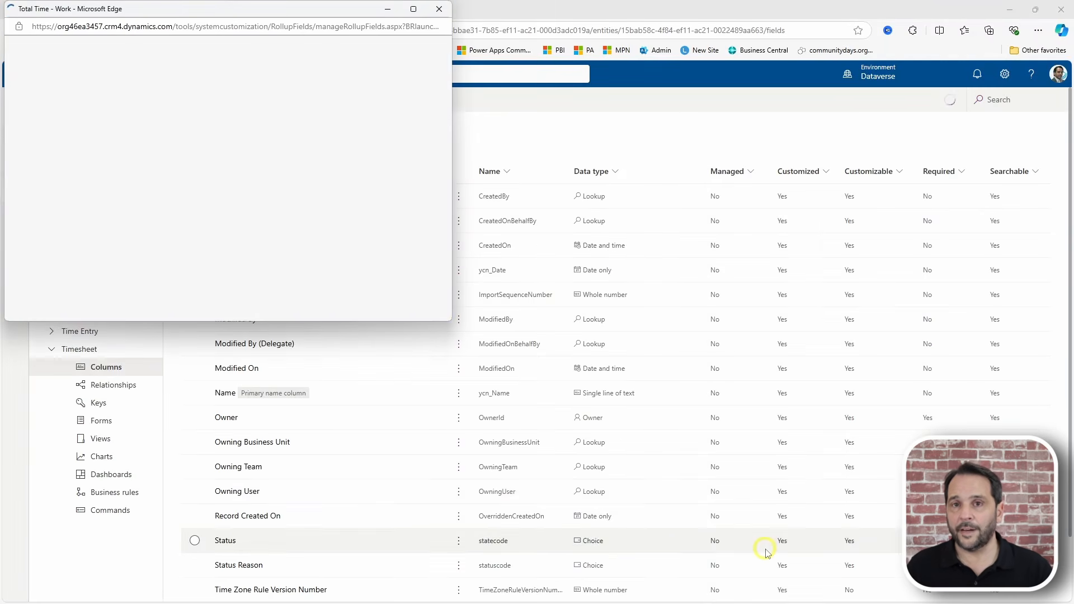
Define the Total Time rollup as the SUM of Duration from the related Time Entries (Timesheet), and save and close the definition
{"action": "left_click_drag", "start_coordinate": [453, 323], "coordinate": [862, 514]}
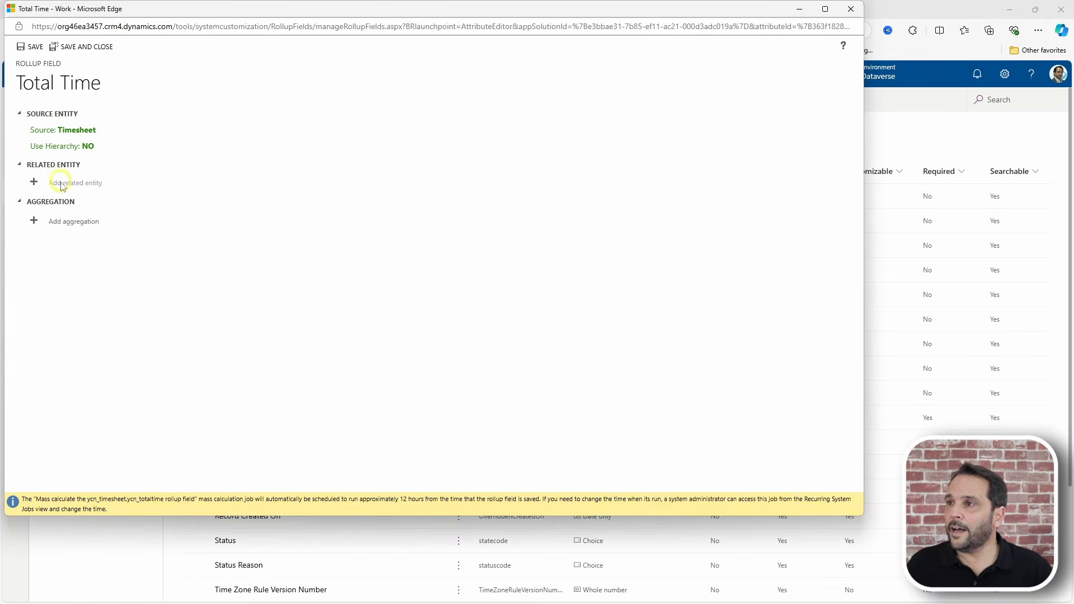
{"action": "left_click", "coordinate": [53, 184]}
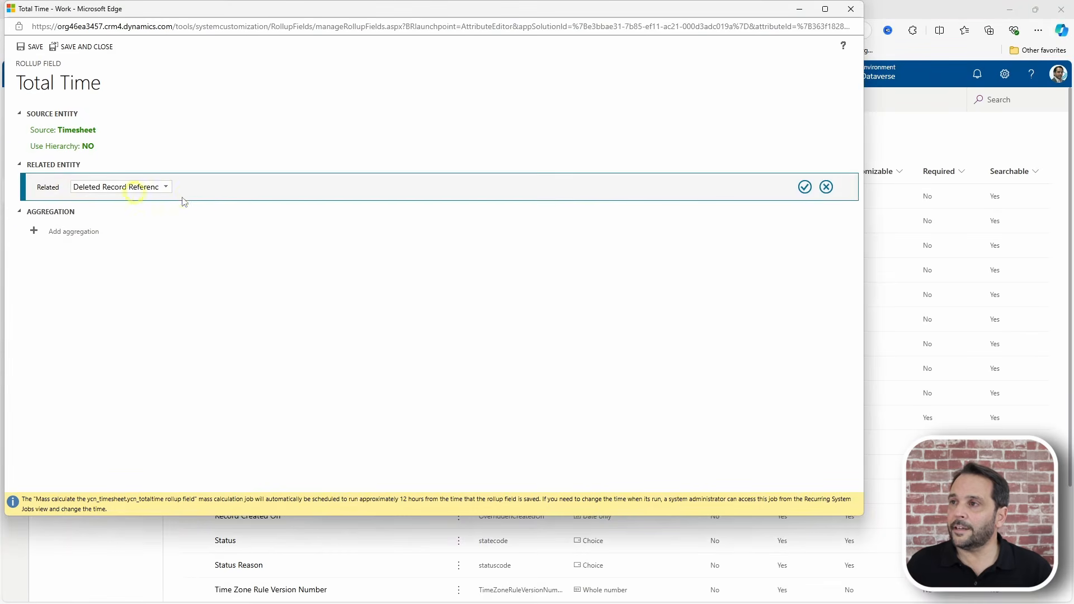
{"action": "left_click", "coordinate": [165, 188]}
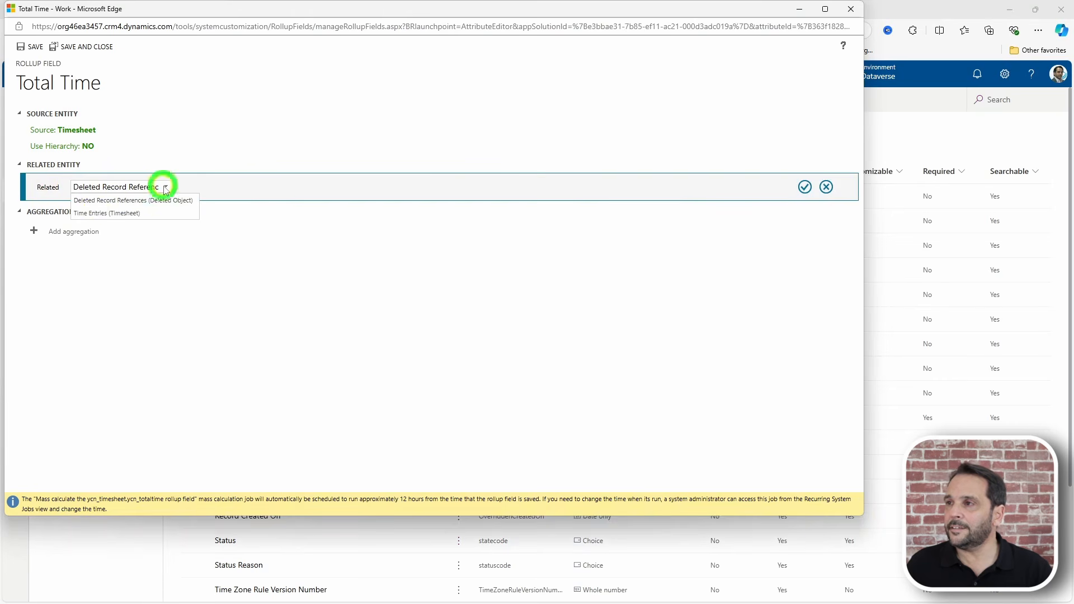
{"action": "left_click", "coordinate": [94, 217]}
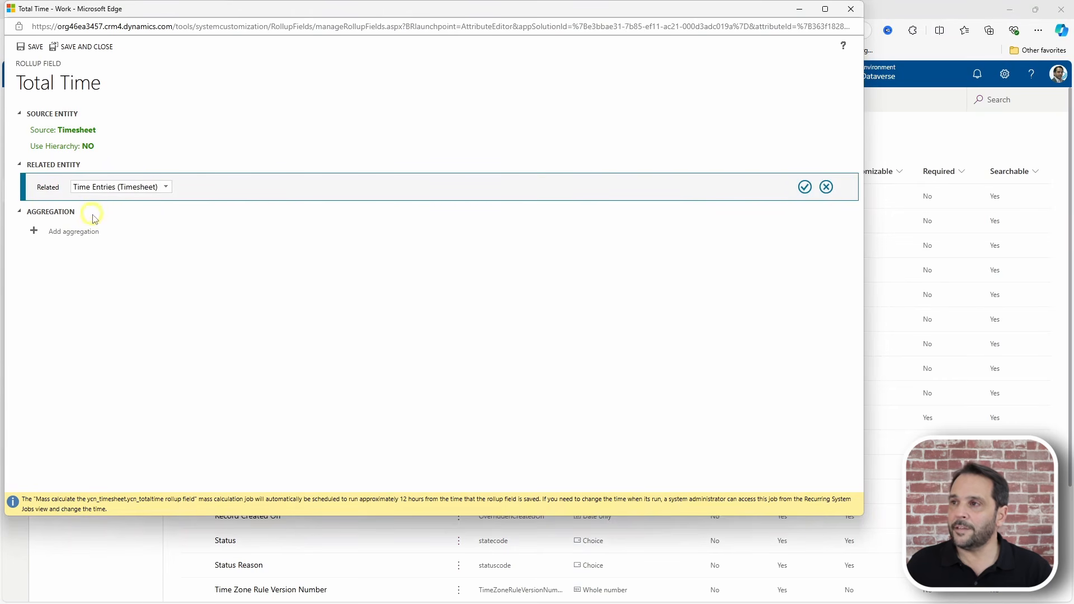
{"action": "left_click", "coordinate": [805, 187]}
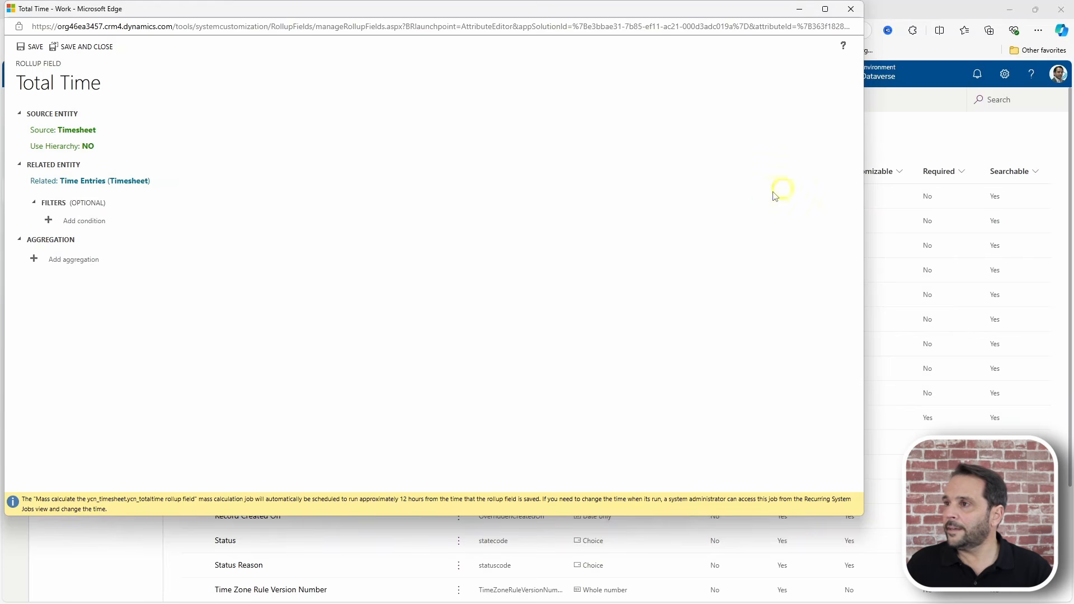
{"action": "left_click", "coordinate": [55, 260]}
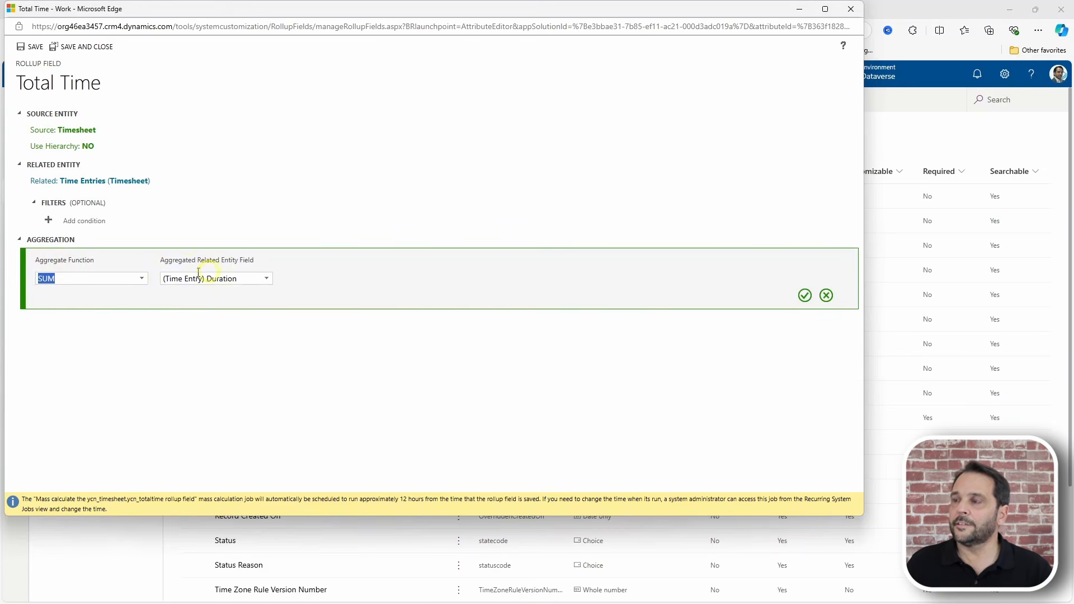
{"action": "left_click", "coordinate": [804, 295]}
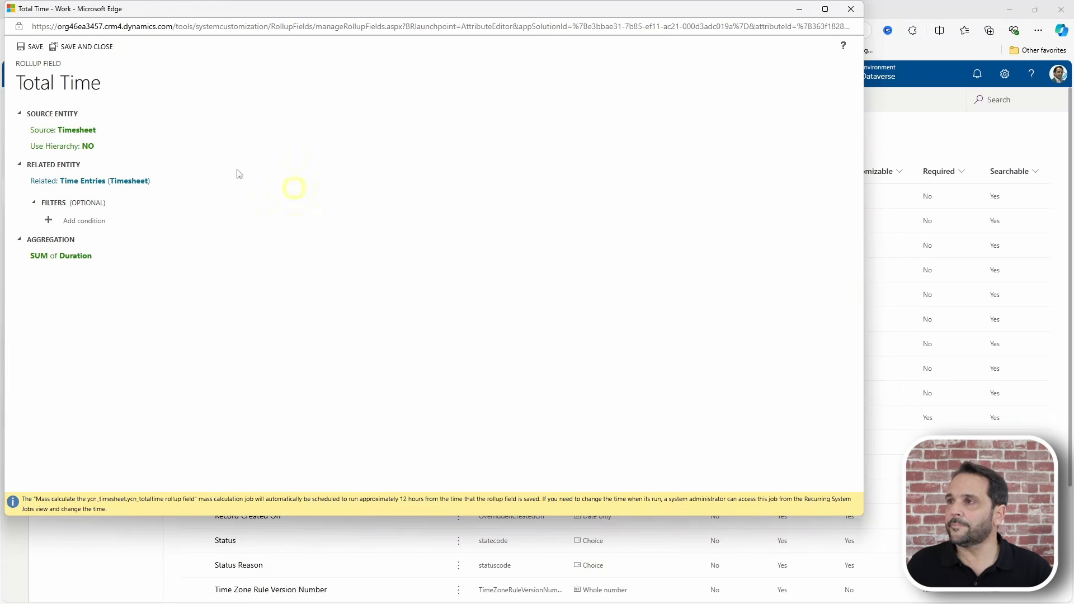
{"action": "left_click", "coordinate": [74, 48]}
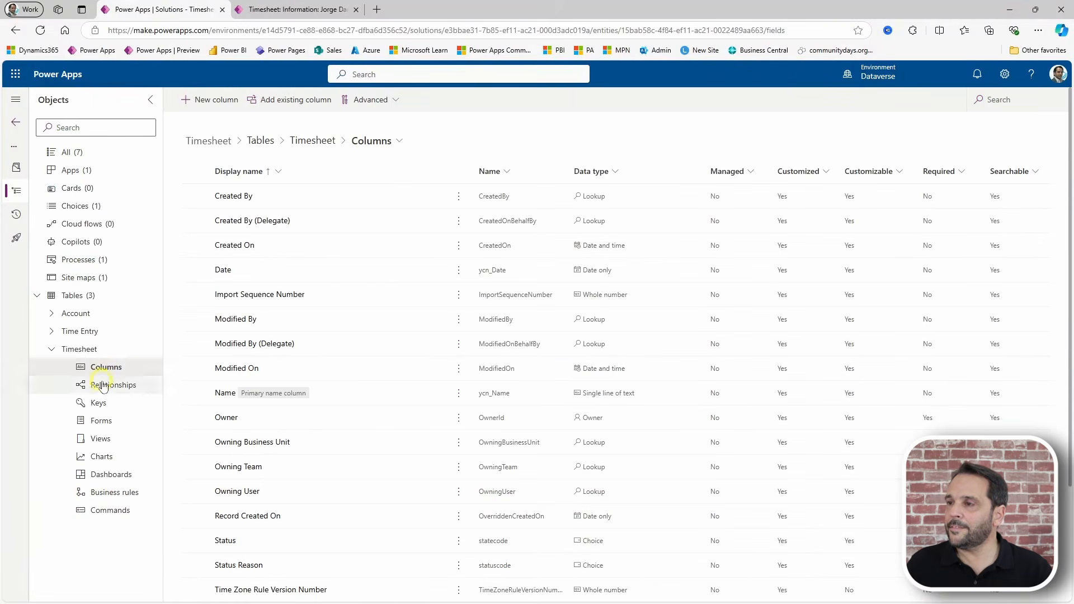
Add the Total Time column below Date on the Timesheet table's main Information form, then save and publish the form
{"action": "left_click", "coordinate": [102, 425]}
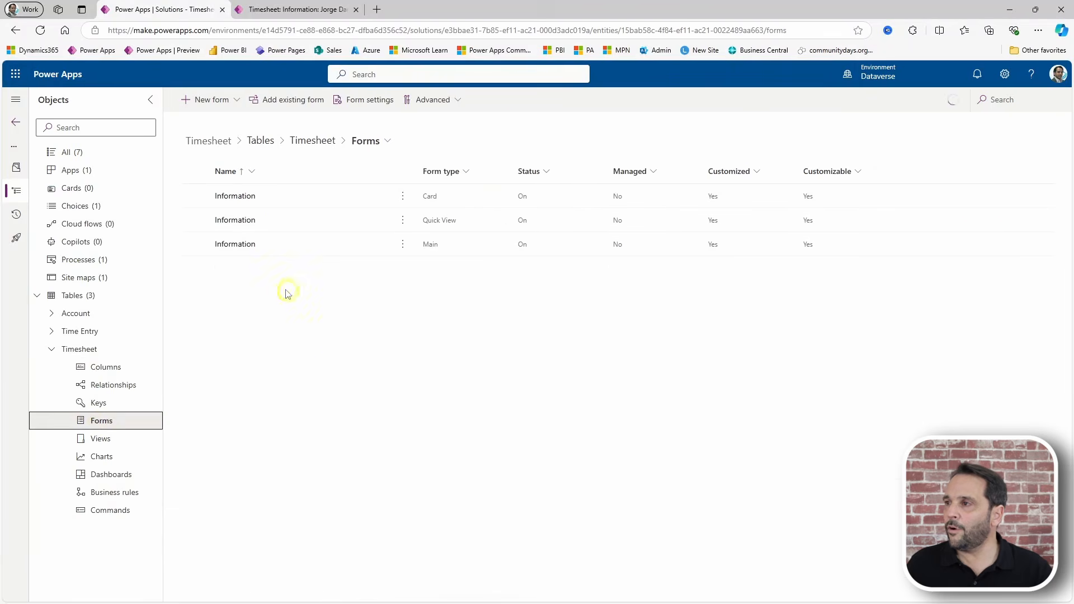
{"action": "left_click", "coordinate": [242, 245]}
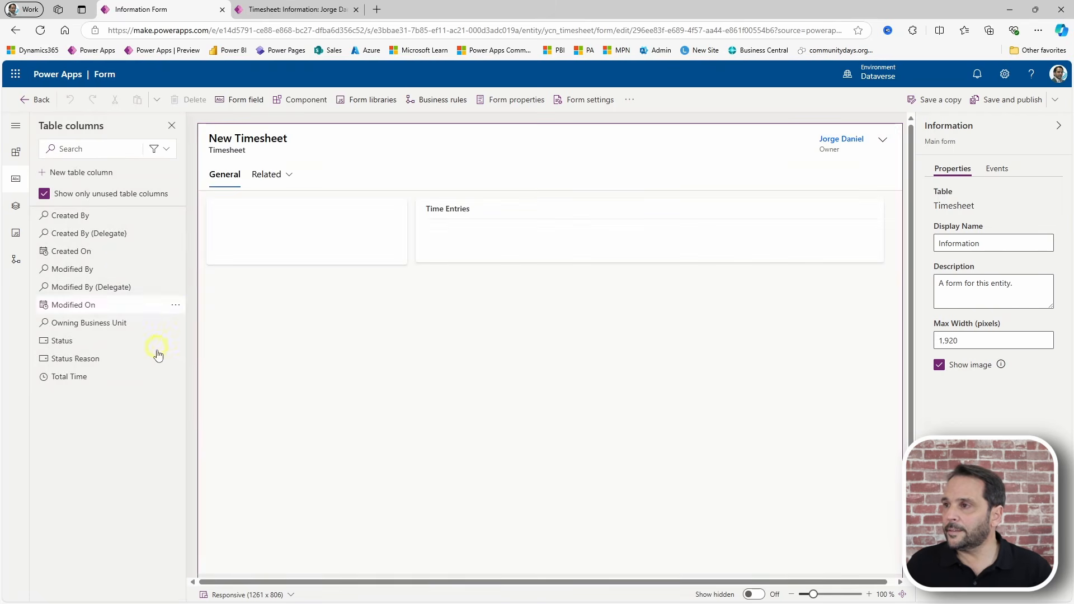
{"action": "left_click_drag", "start_coordinate": [90, 375], "coordinate": [251, 290]}
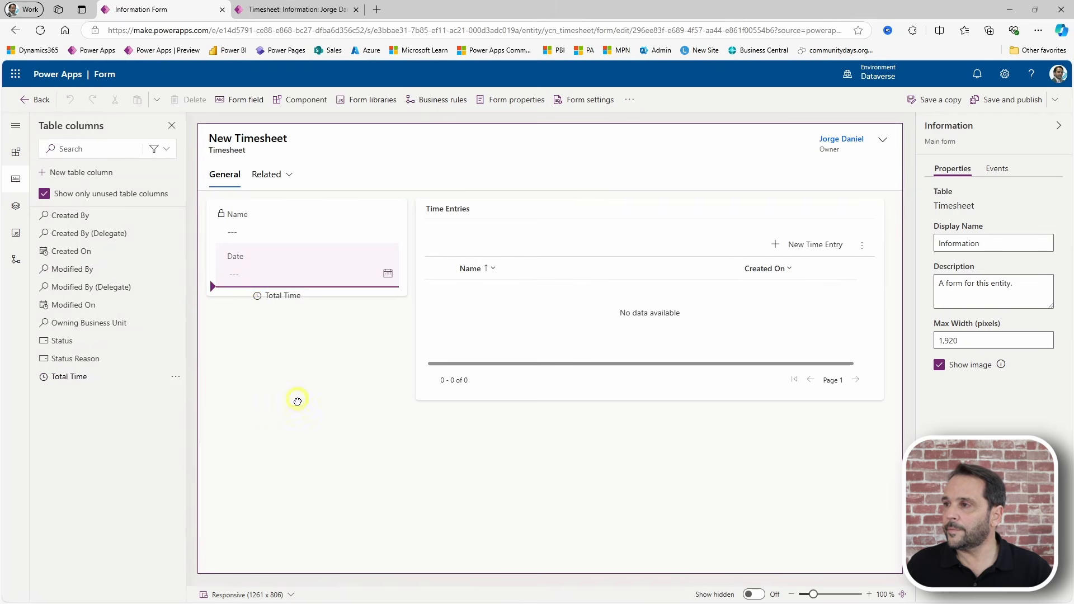
{"action": "left_click_drag", "start_coordinate": [297, 401], "coordinate": [298, 407]}
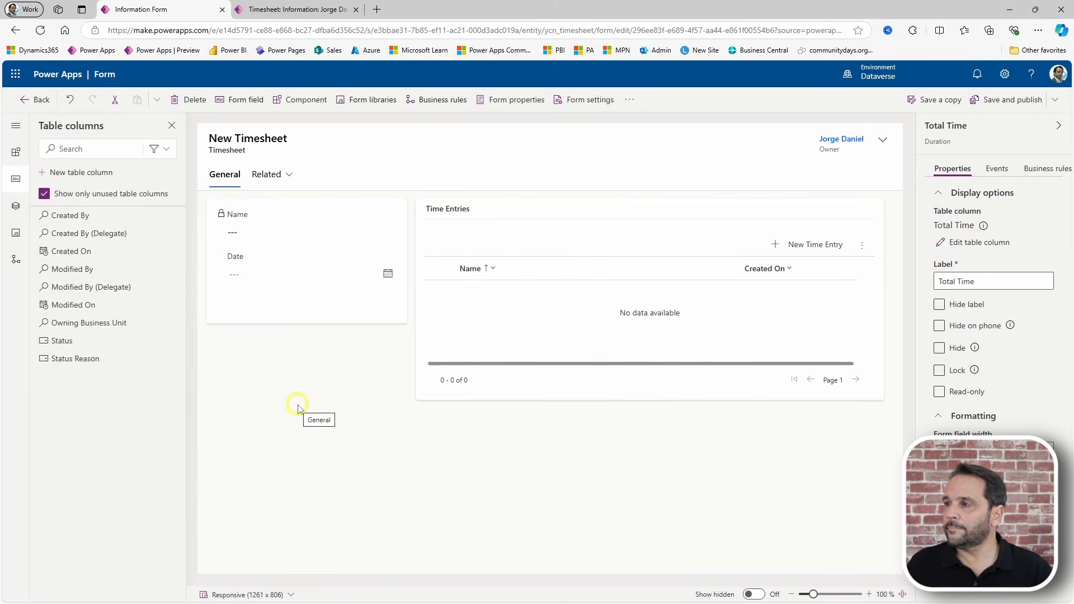
{"action": "left_click", "coordinate": [1031, 101]}
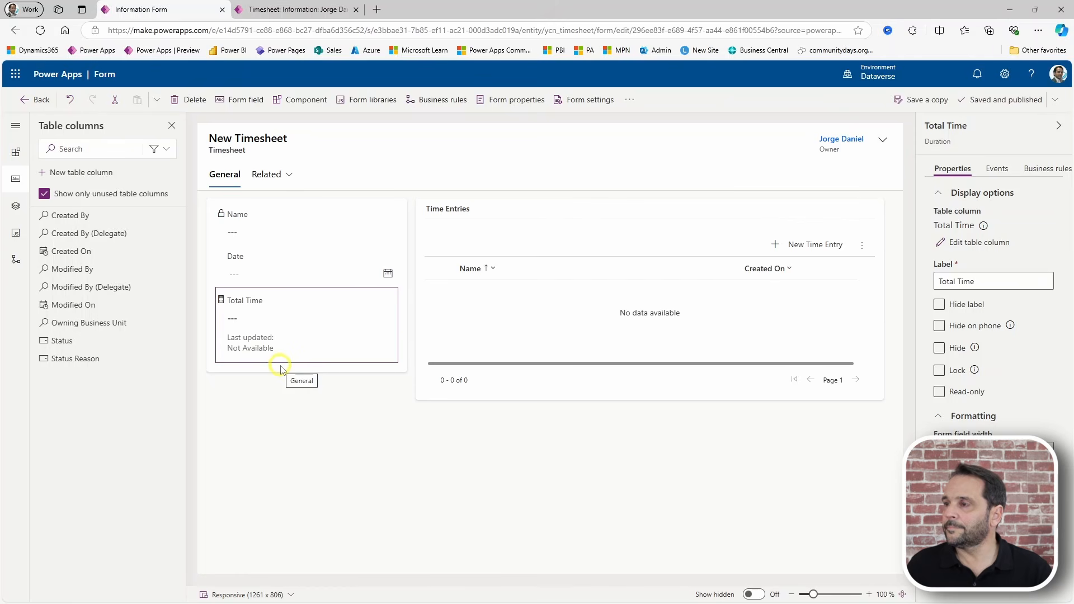
Switch to the running Timesheet app, cancel the open time entry, refresh the app and reopen the 10/13/2024 timesheet
{"action": "left_click", "coordinate": [292, 9]}
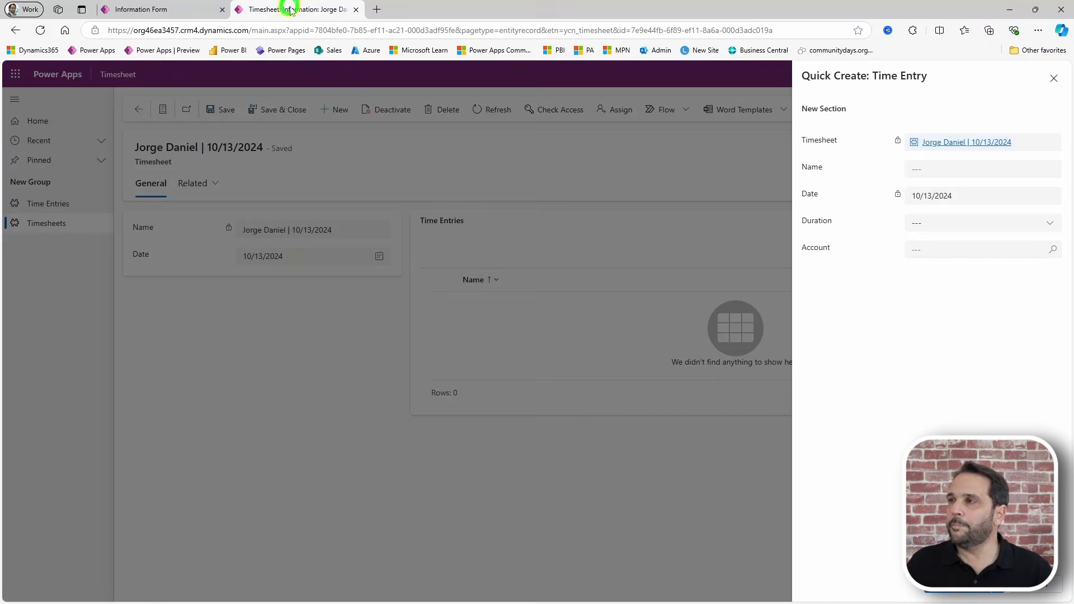
{"action": "left_click", "coordinate": [1050, 589]}
{"action": "left_click", "coordinate": [62, 239]}
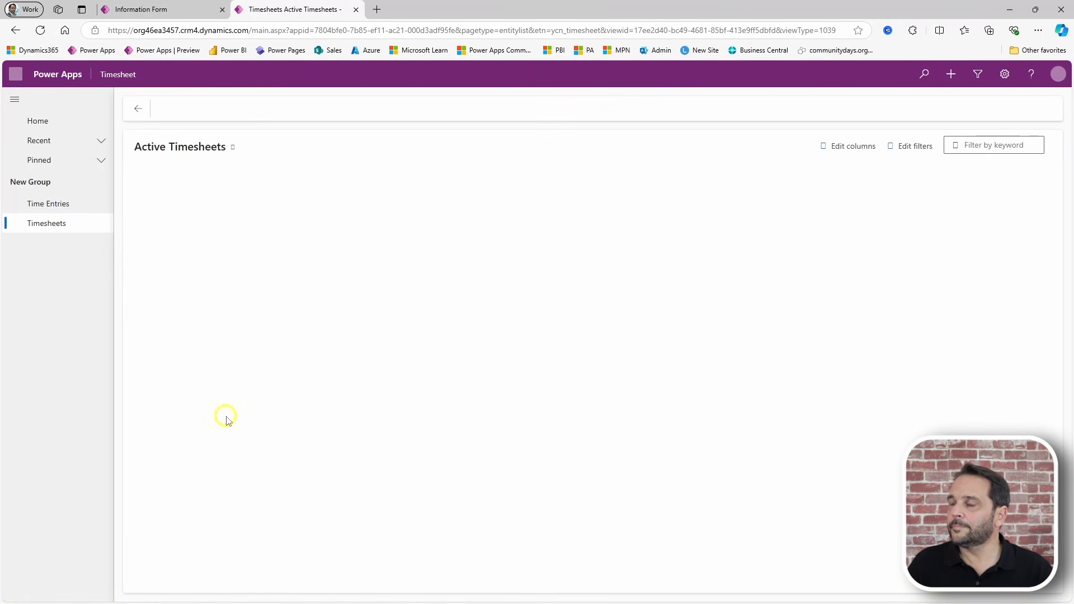
{"action": "left_click", "coordinate": [207, 221]}
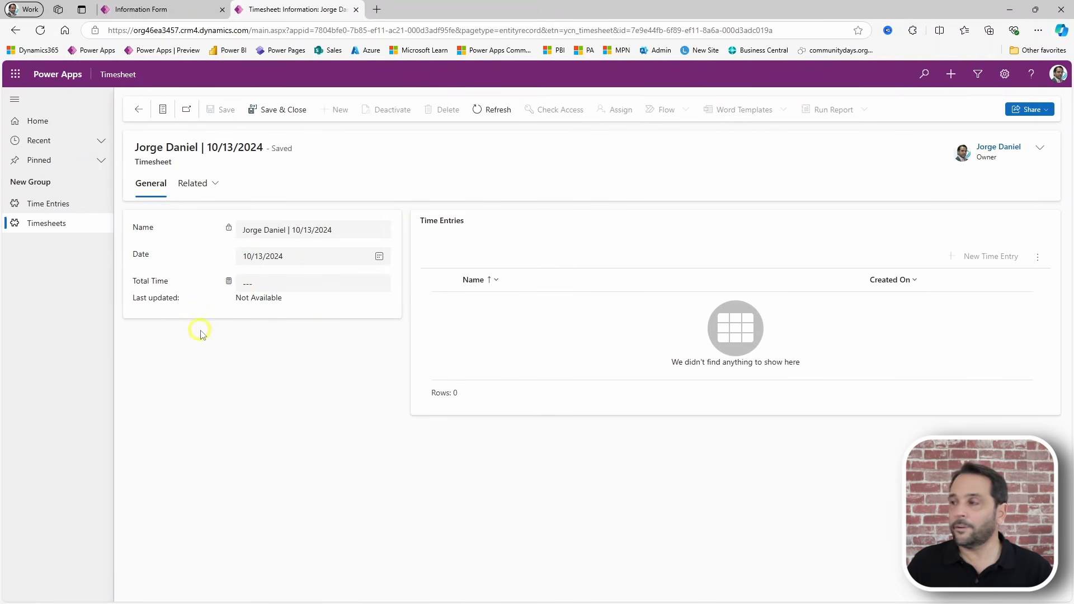
Create a time entry named Demo 1 with a duration of 1.5 hours in the 10/13/2024 timesheet
{"action": "left_click", "coordinate": [994, 257]}
{"action": "left_click", "coordinate": [920, 173]}
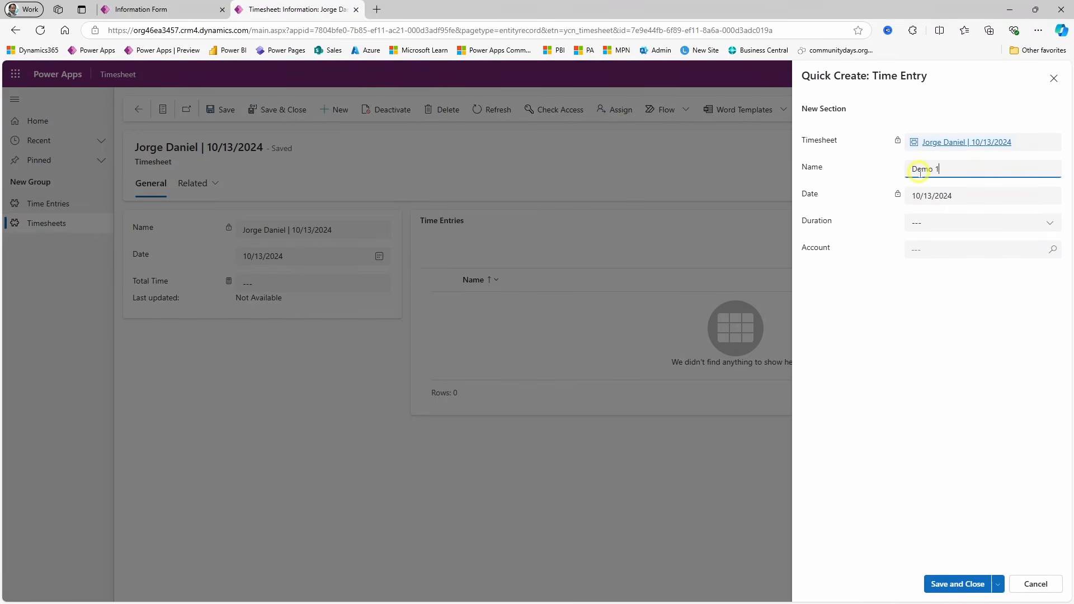
{"action": "left_click", "coordinate": [939, 225]}
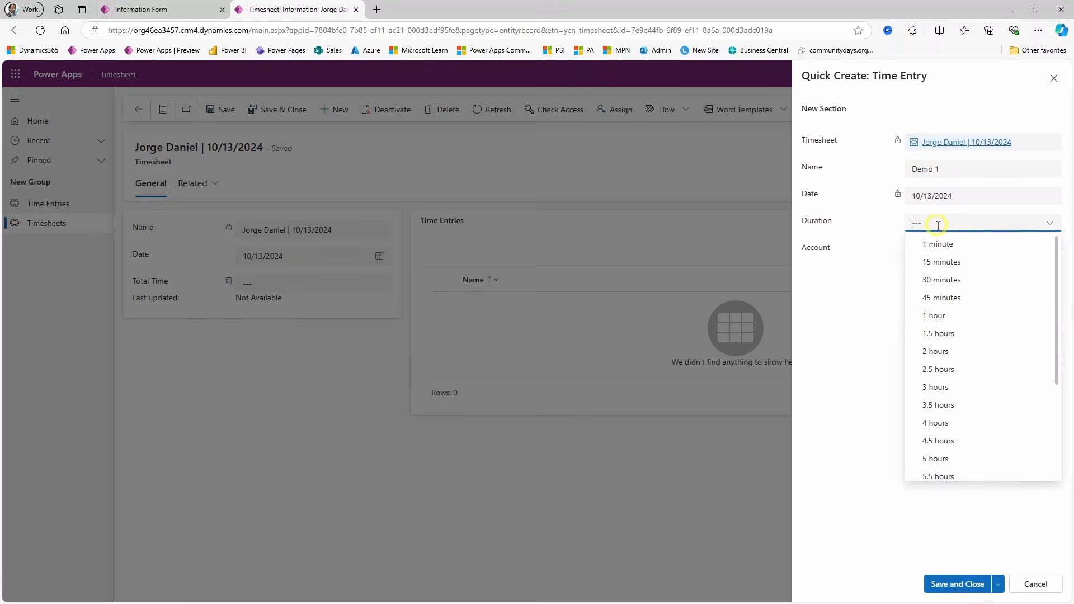
{"action": "left_click", "coordinate": [940, 336]}
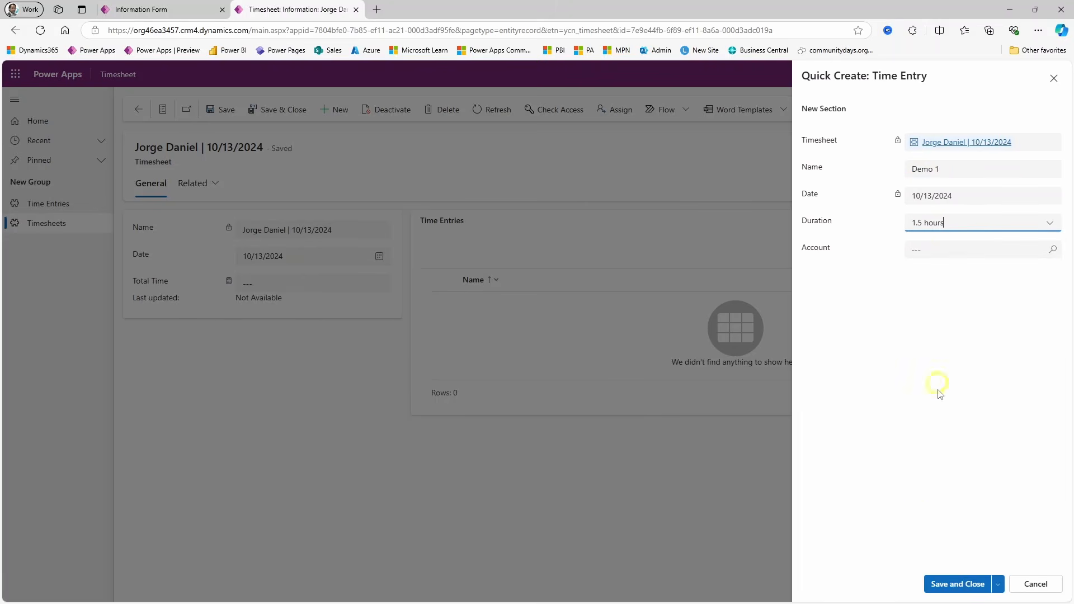
{"action": "left_click", "coordinate": [956, 587]}
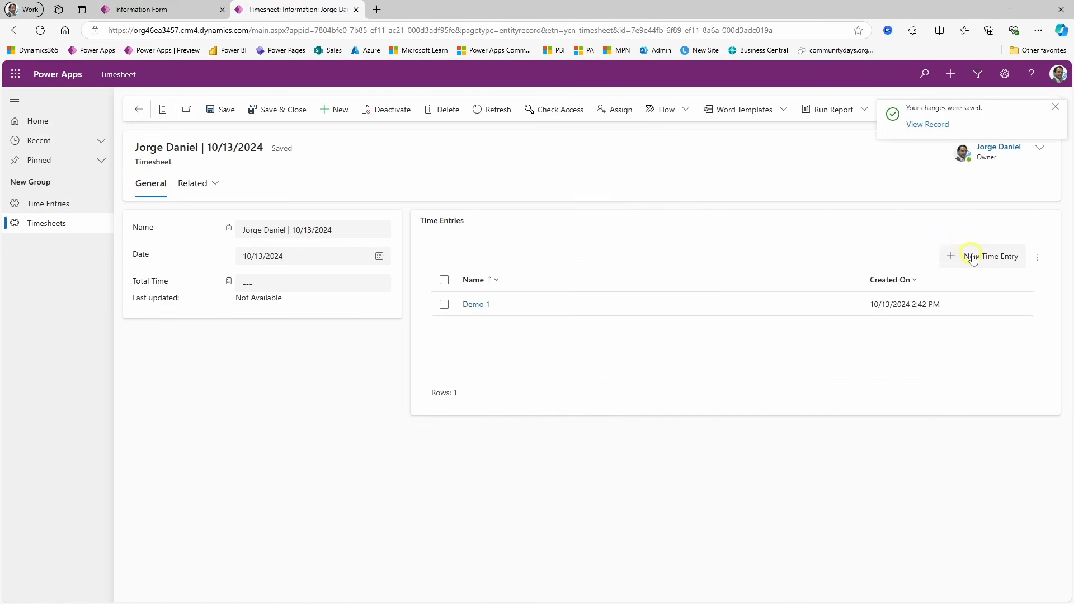
Create a second time entry named Demo 2 with a duration of 2 hours, and recalculate the timesheet's Total Time
{"action": "left_click", "coordinate": [973, 259]}
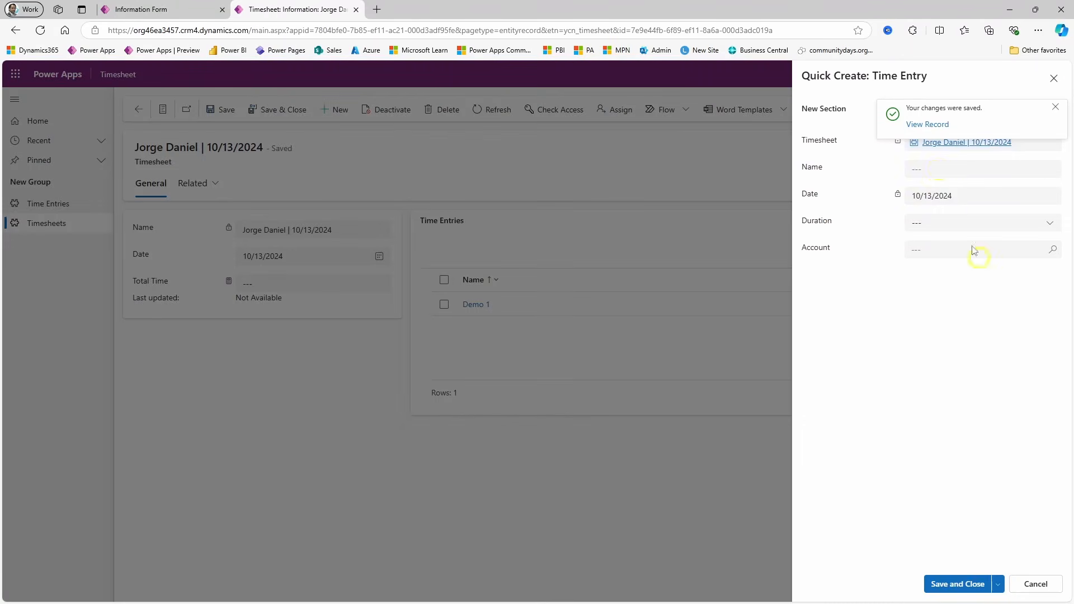
{"action": "left_click", "coordinate": [938, 171]}
{"action": "left_click", "coordinate": [931, 226]}
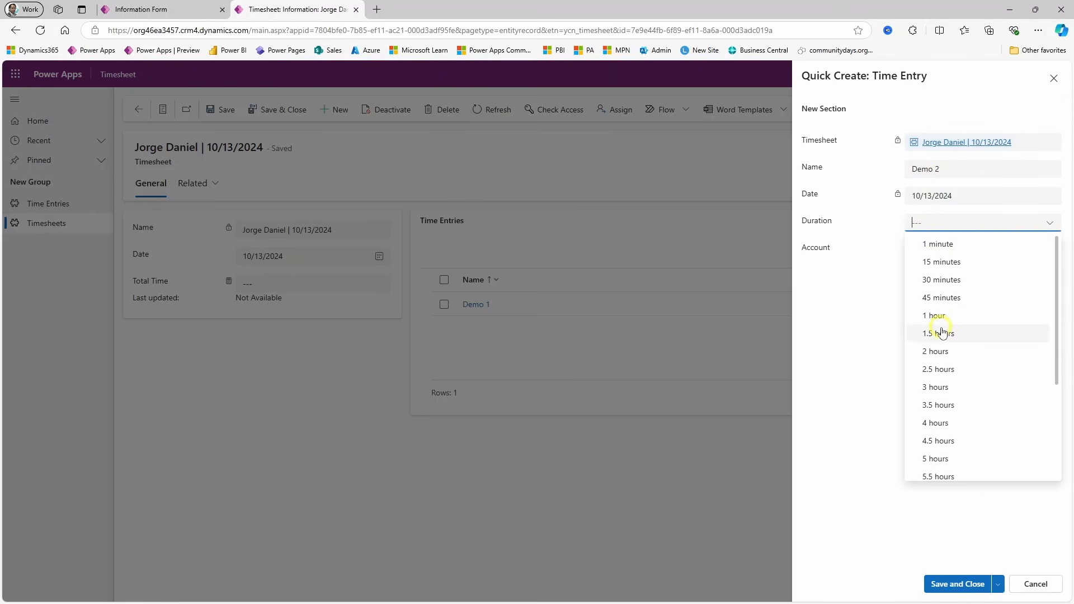
{"action": "left_click", "coordinate": [945, 352]}
{"action": "left_click", "coordinate": [962, 583]}
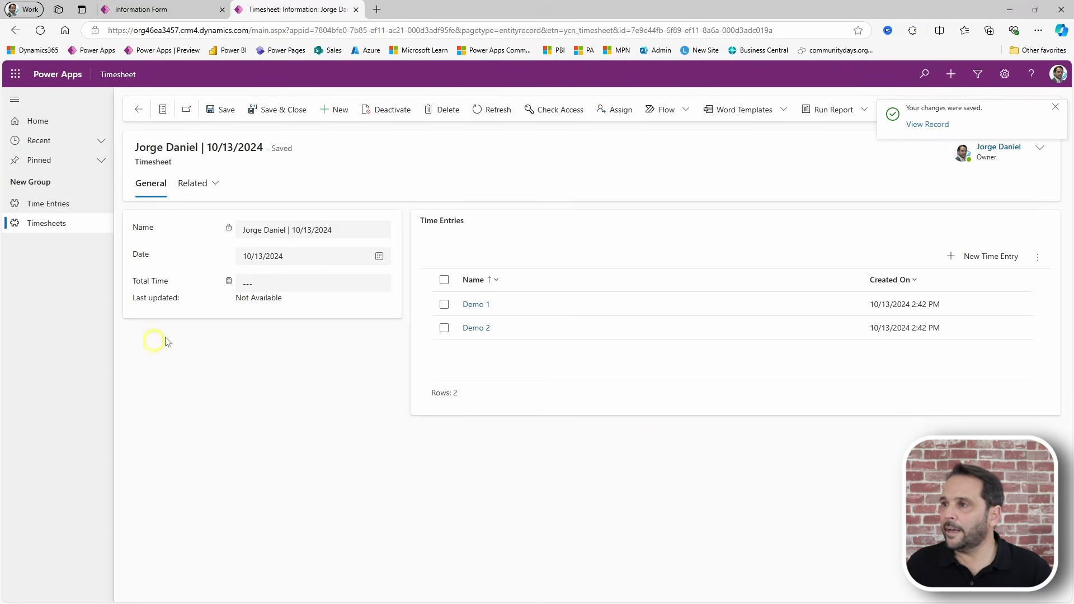
{"action": "left_click", "coordinate": [230, 283]}
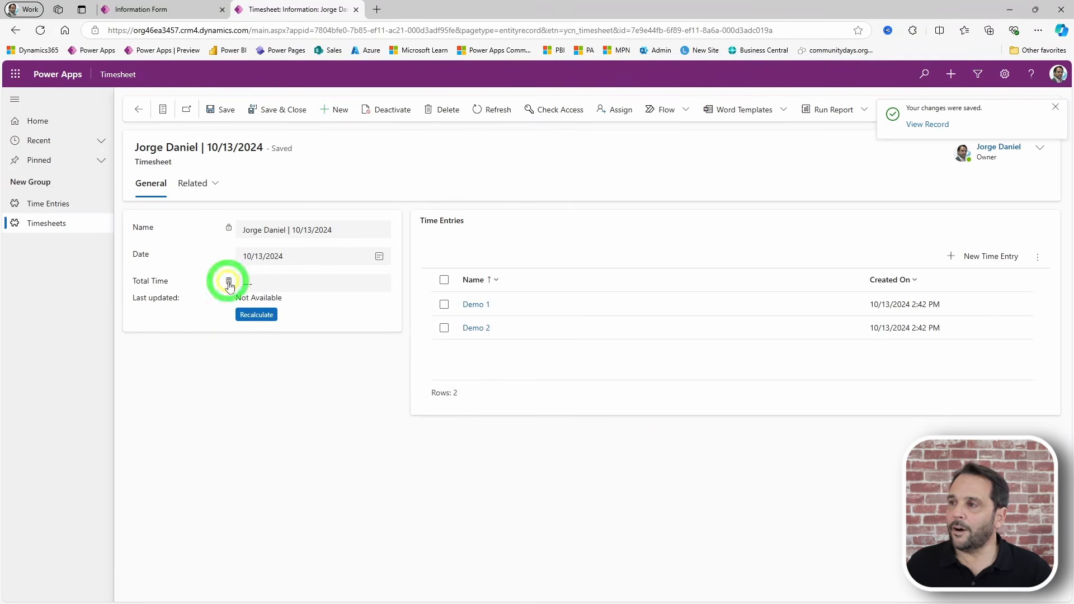
{"action": "left_click", "coordinate": [252, 316]}
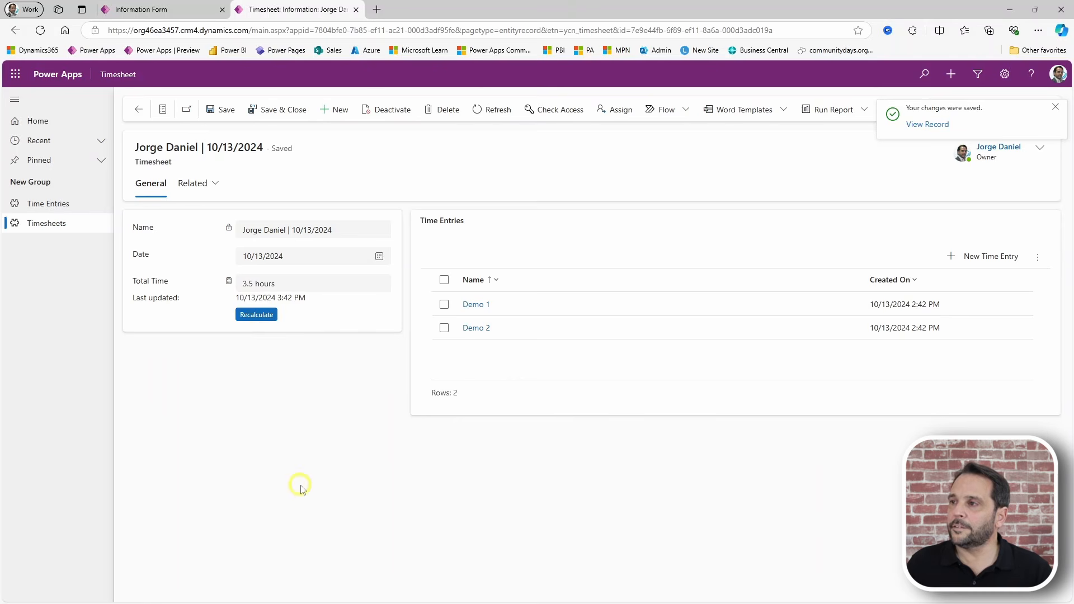